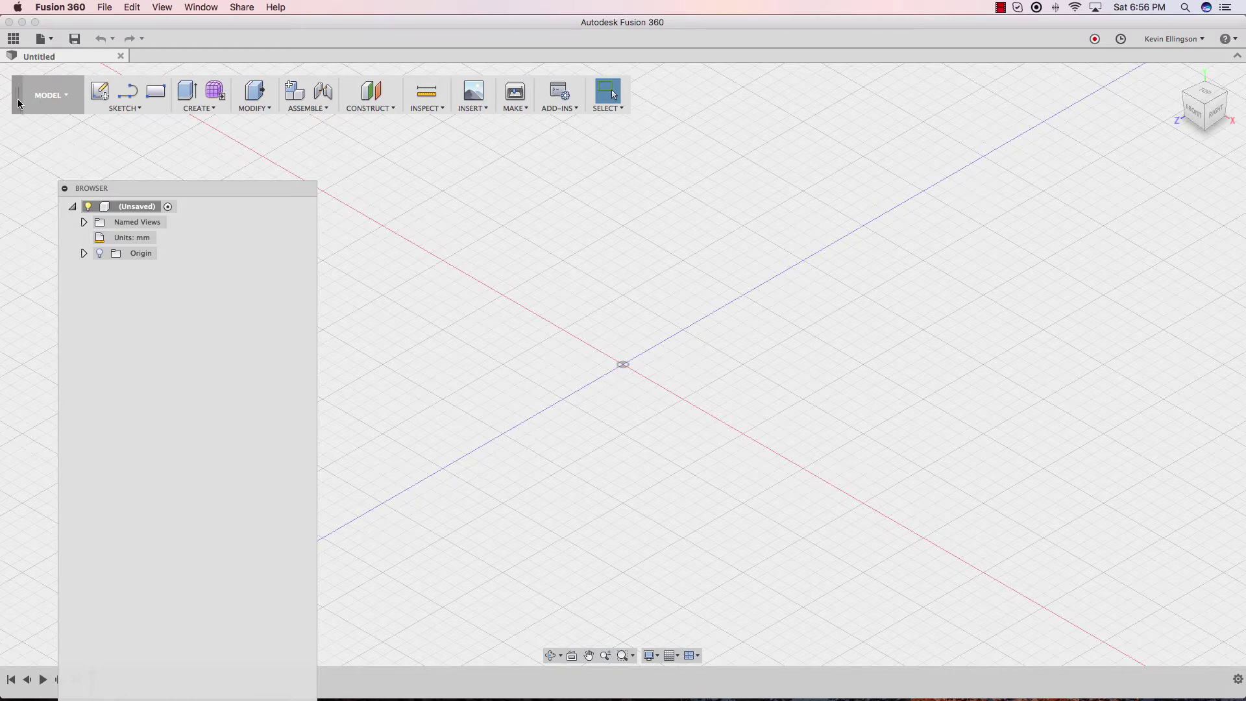
Step: Move the toolbar into the upper corner of the workspace and dock the Browser panel along the side edge
drag(17, 102, 12, 71)
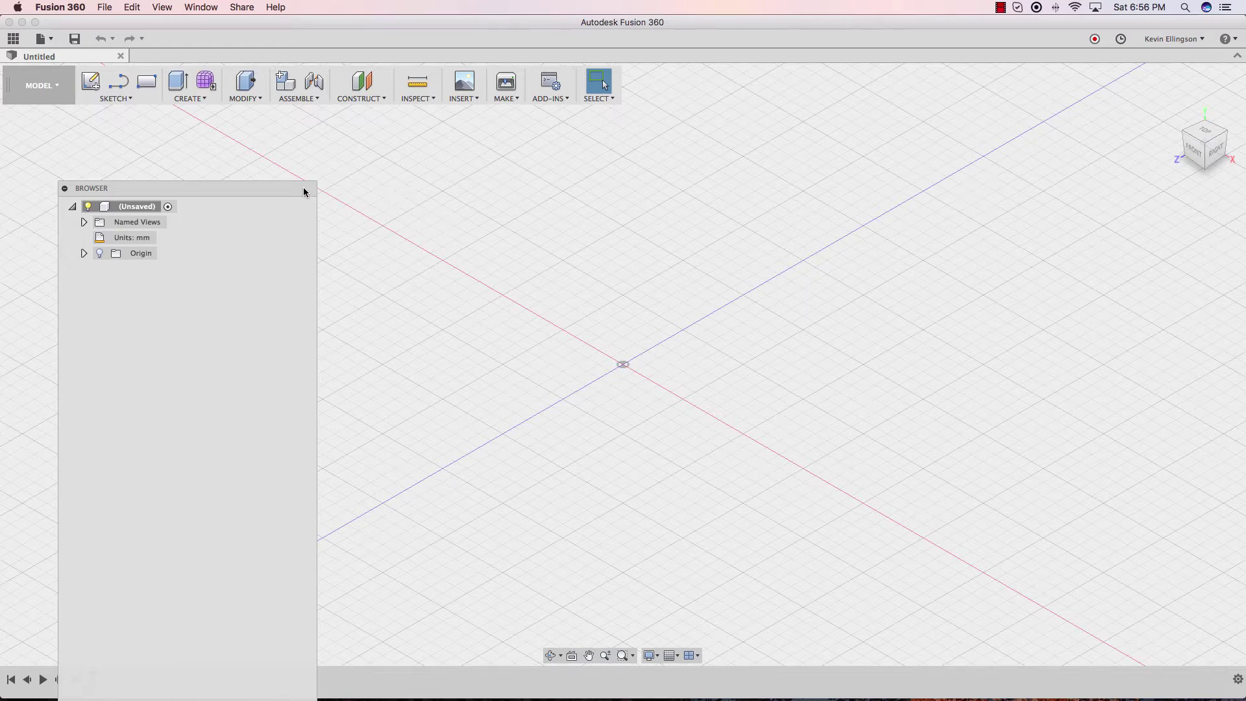
drag(306, 190, 2, 157)
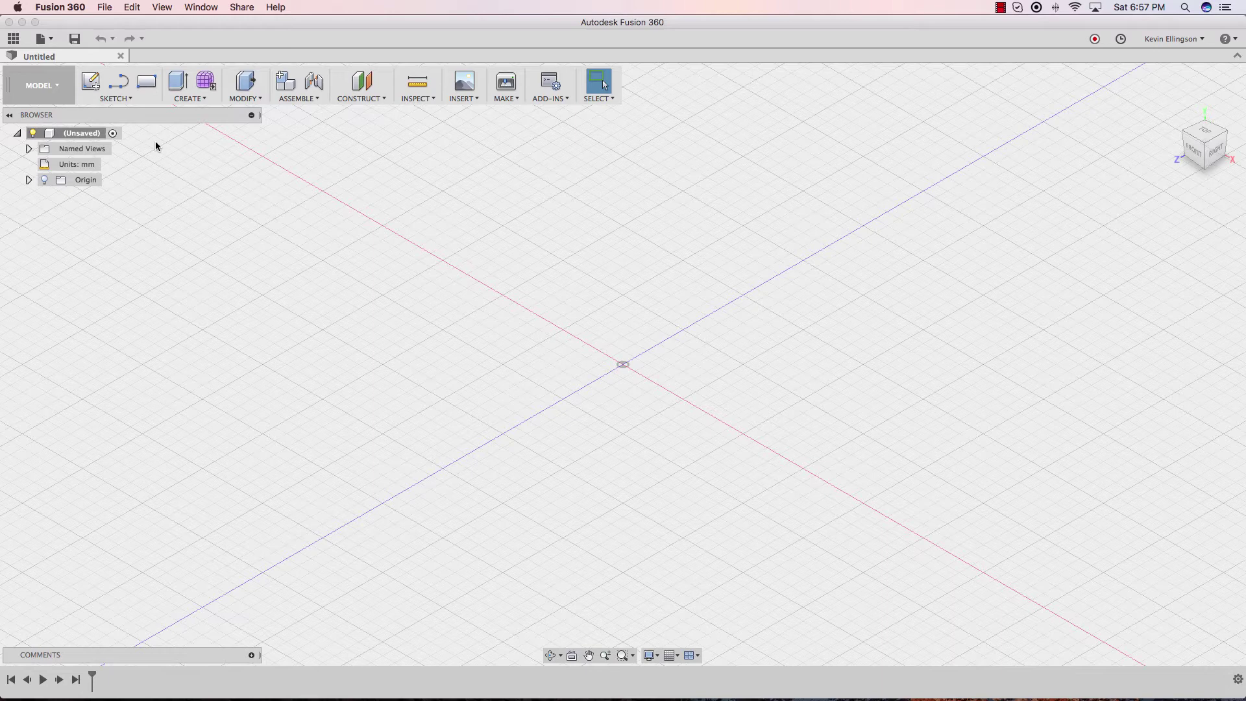
Step: Add the Center Diameter Circle and sketch Fillet commands as shortcuts in the toolbar's Sketch group
click(131, 99)
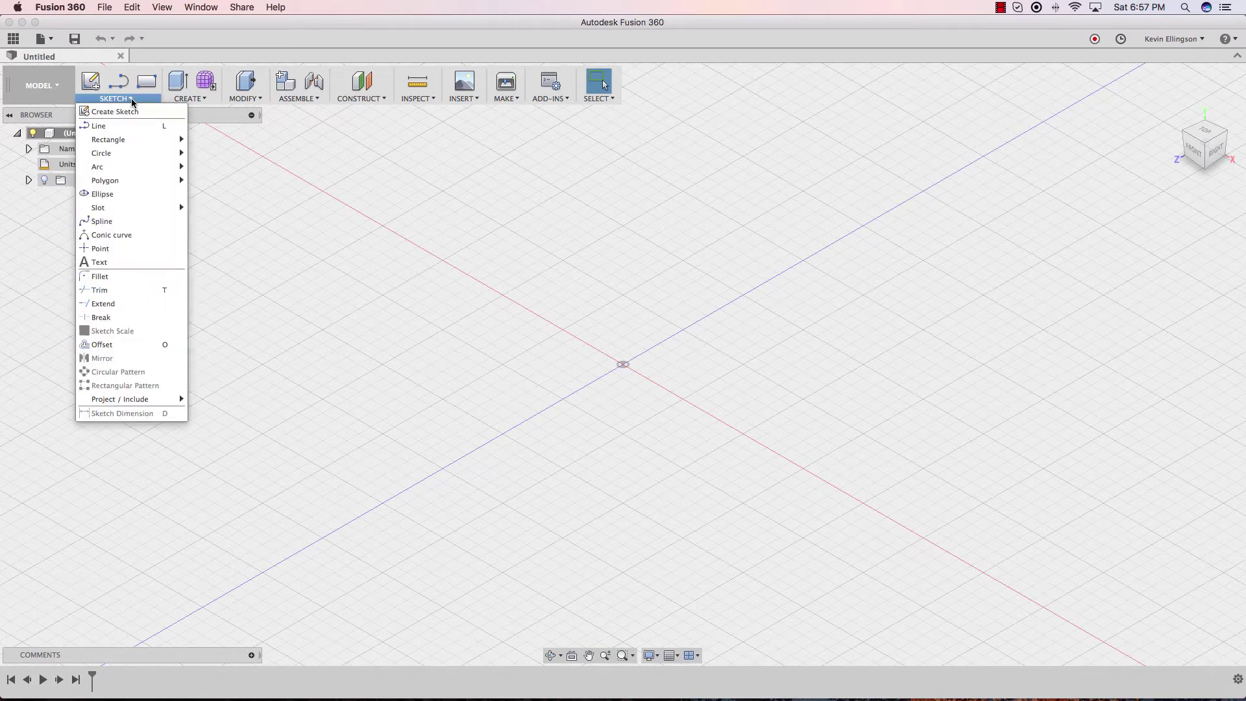
mouse_move(130, 154)
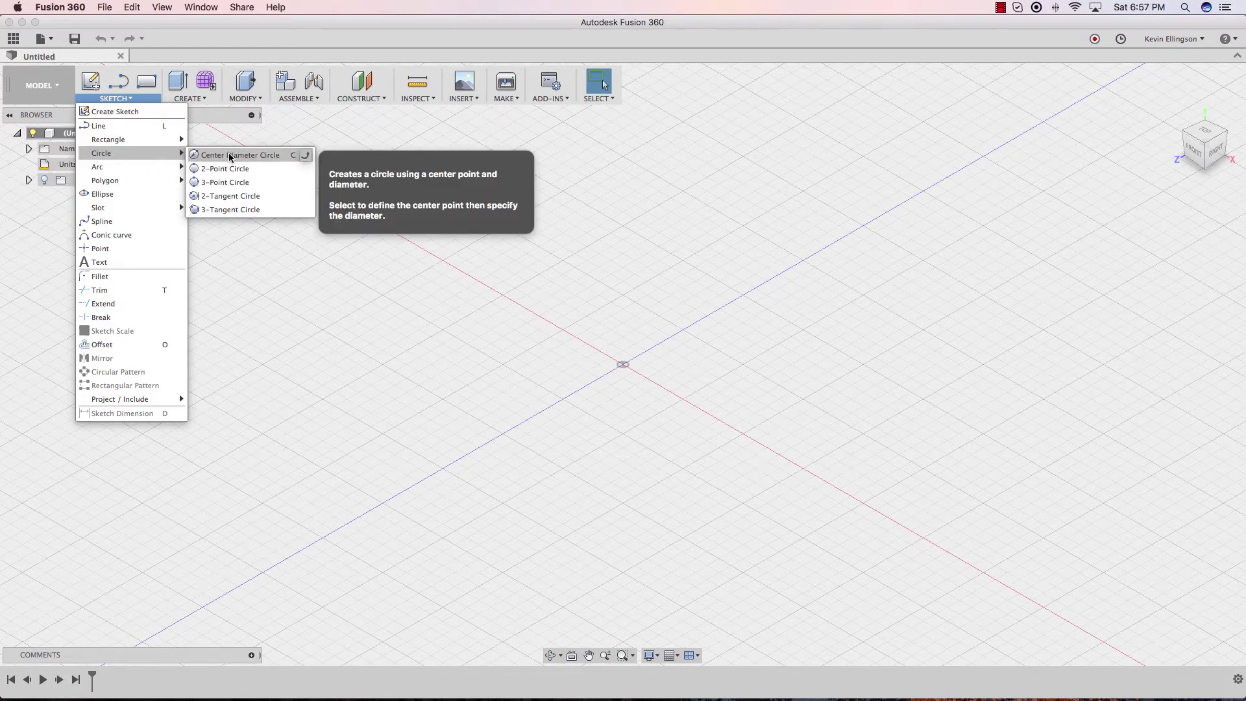
click(306, 156)
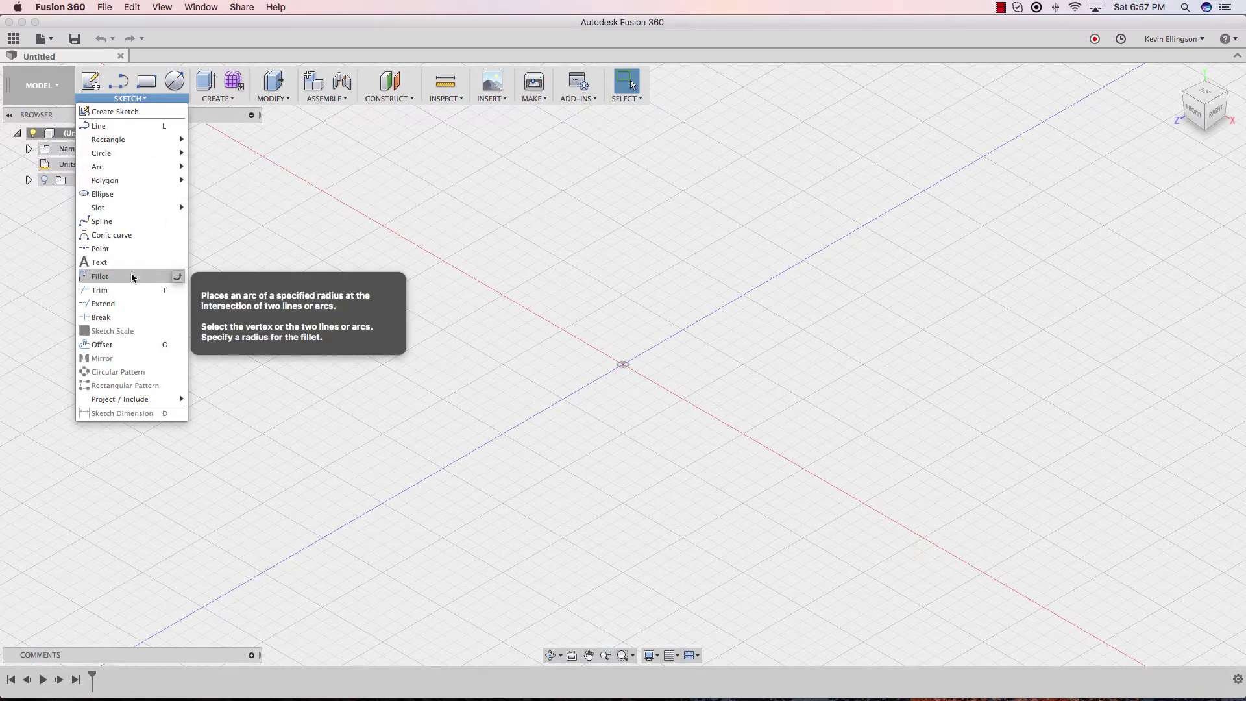
click(177, 278)
click(286, 201)
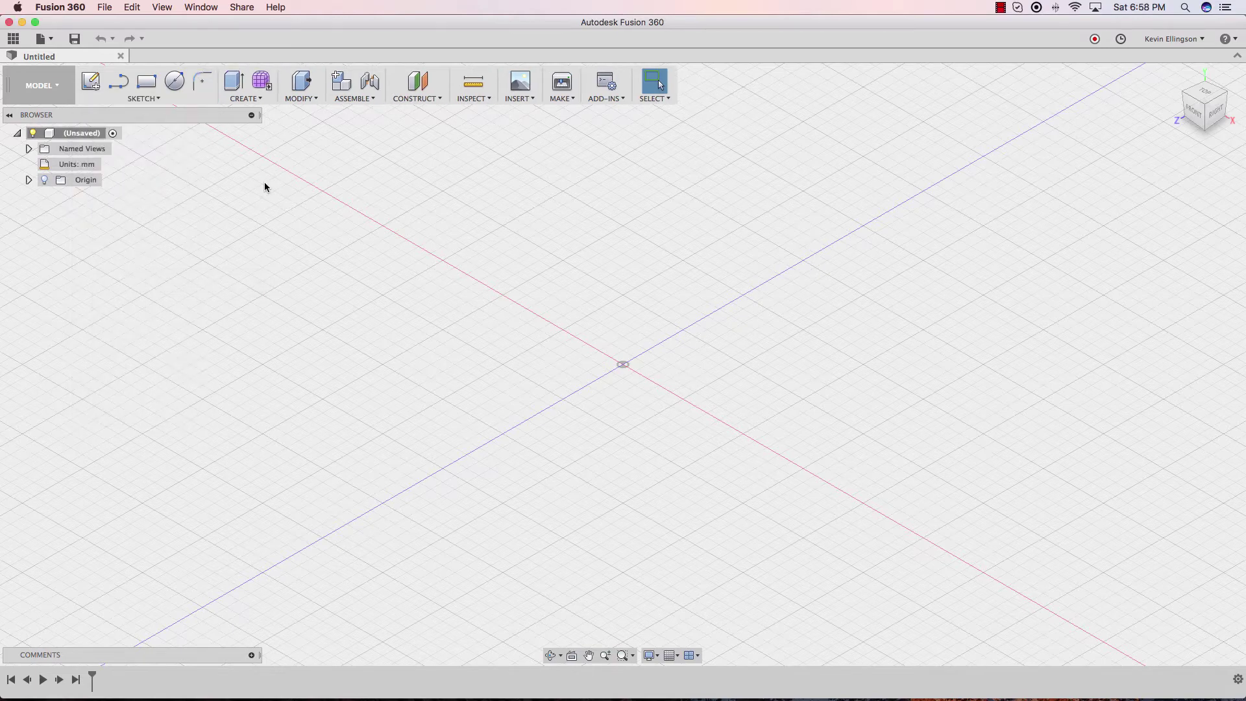
Step: Remove the Center Diameter Circle and sketch Fillet shortcuts from the toolbar
click(160, 99)
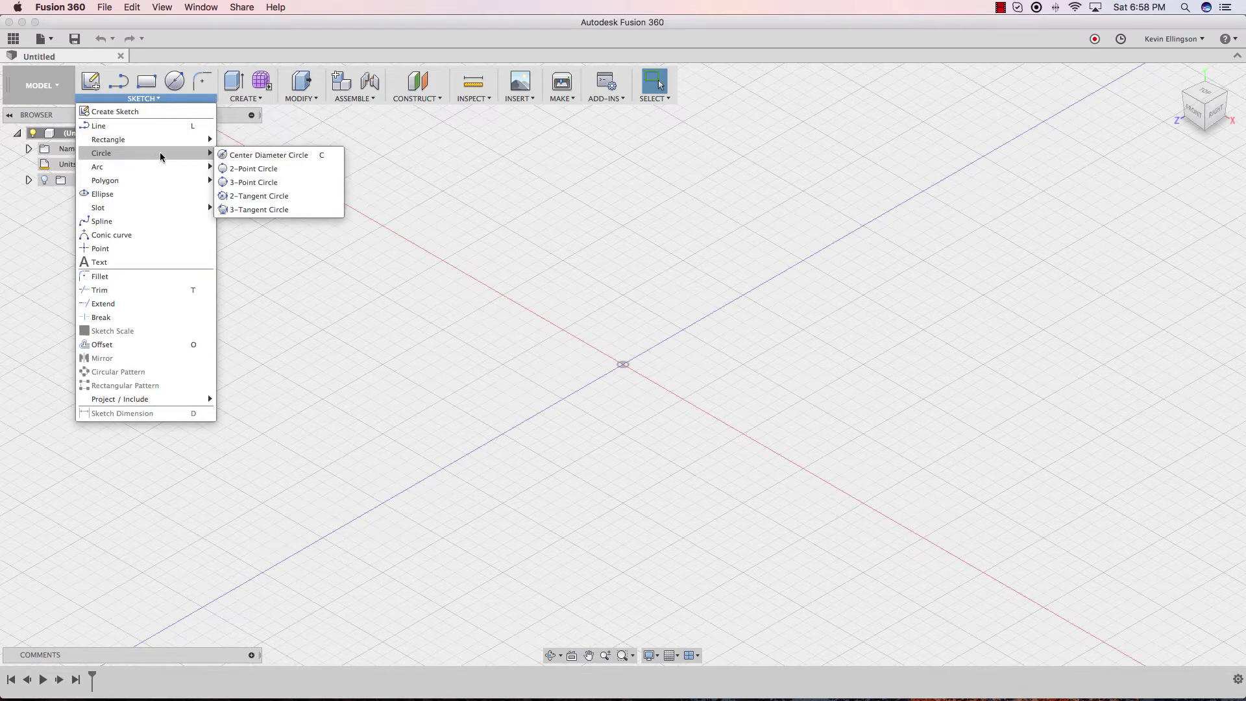
click(334, 156)
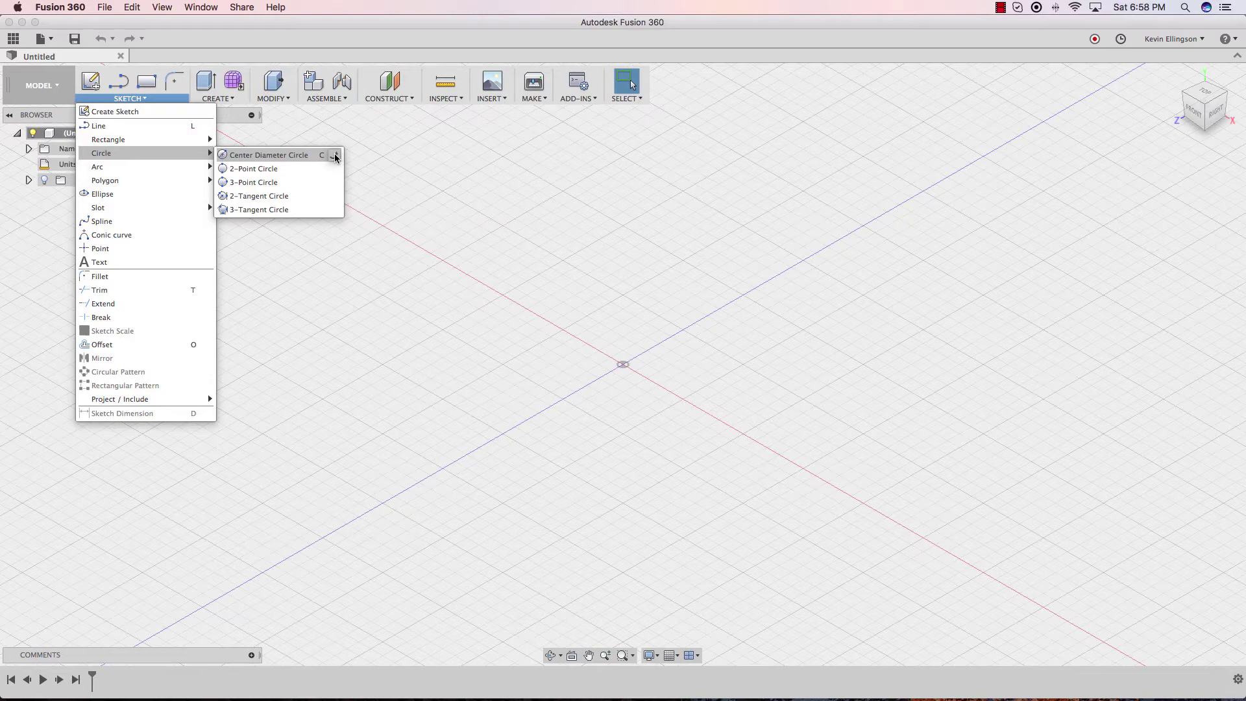
click(489, 265)
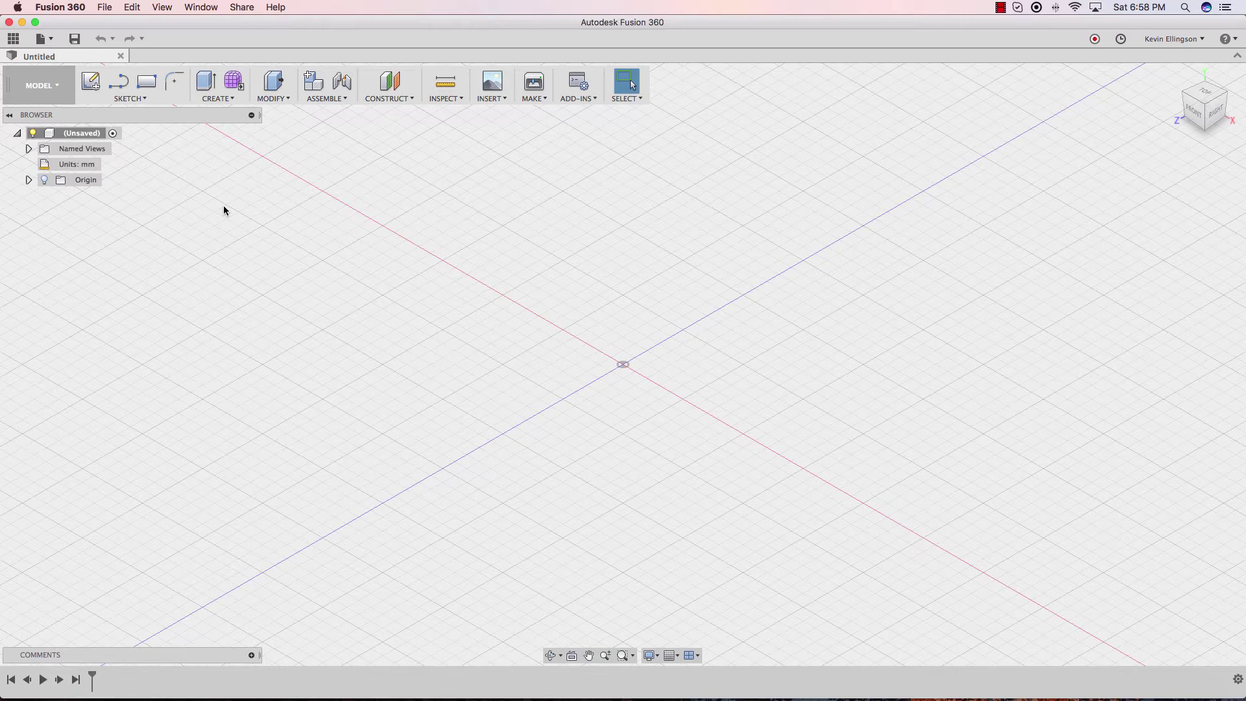
click(174, 81)
drag(277, 208, 278, 207)
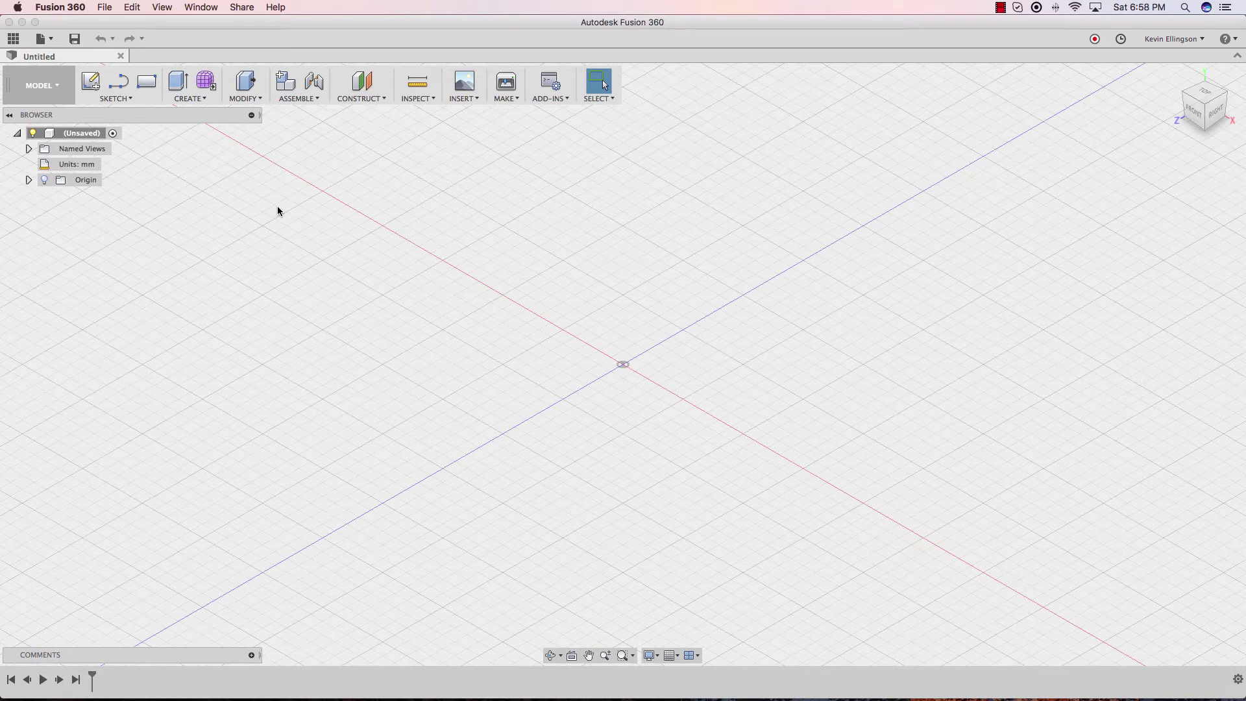
click(62, 92)
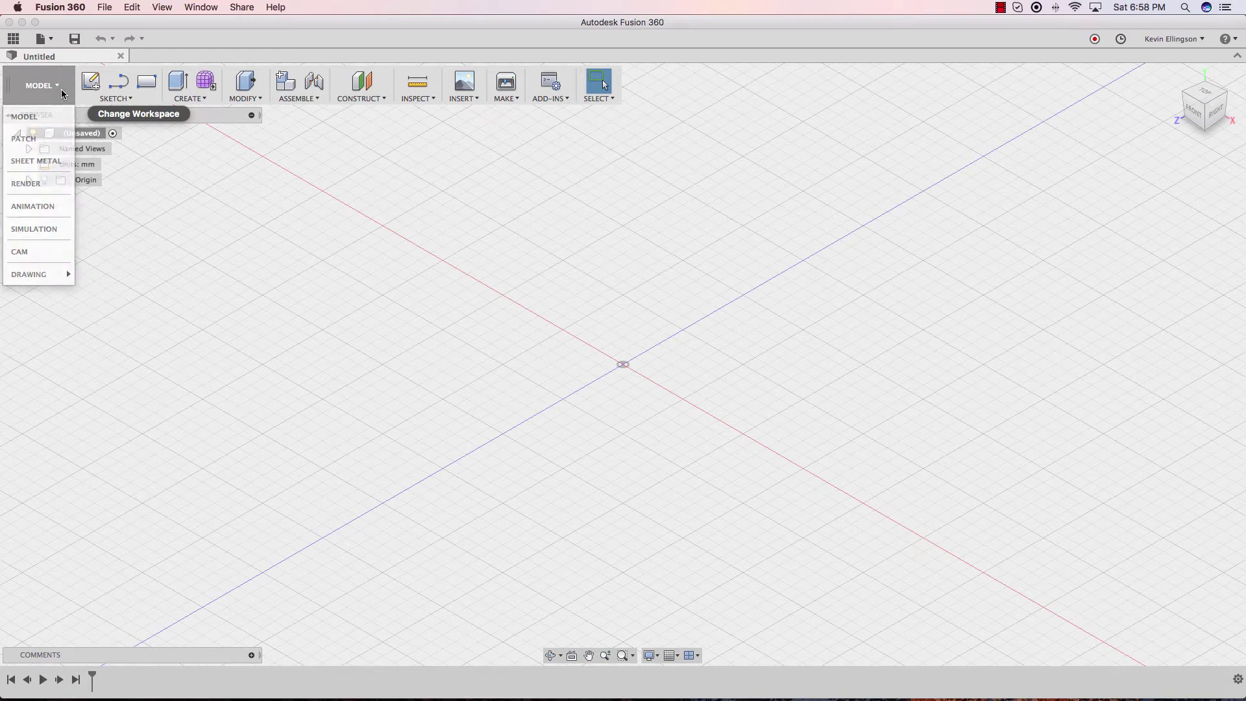
click(61, 88)
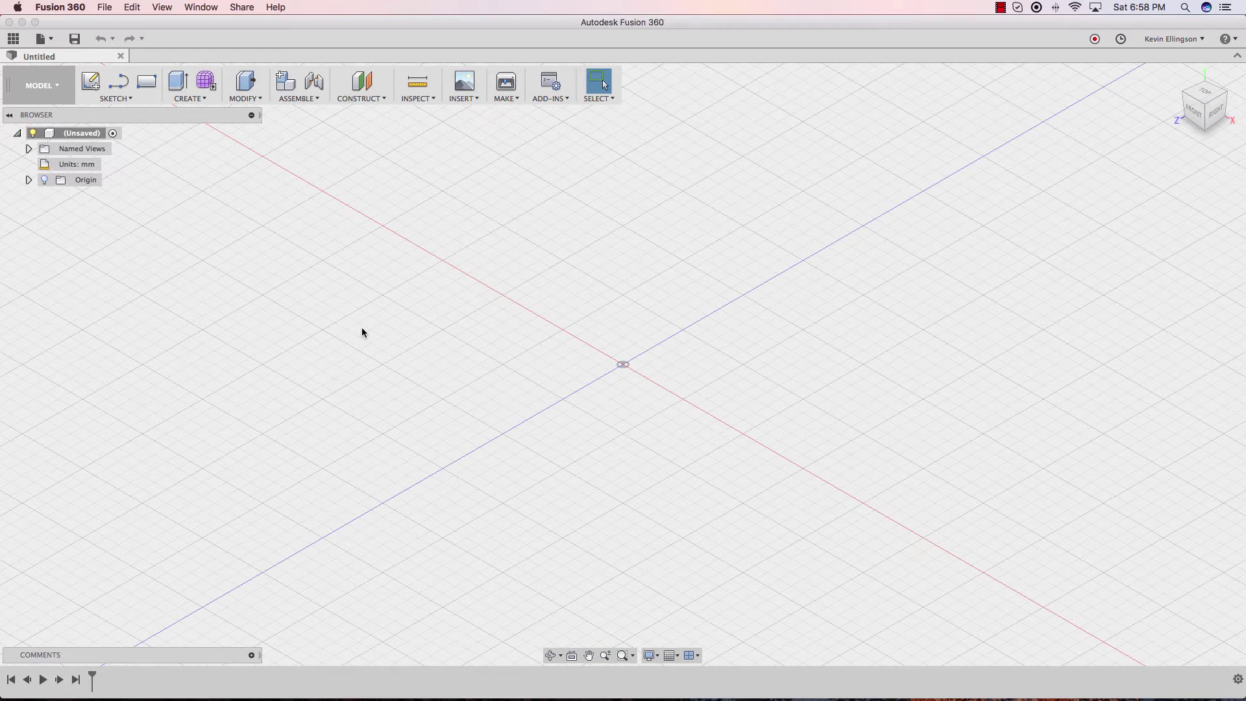
Step: Search the Model Toolbox for "loft" and add the Loft command to the toolbox shortcuts
key(s)
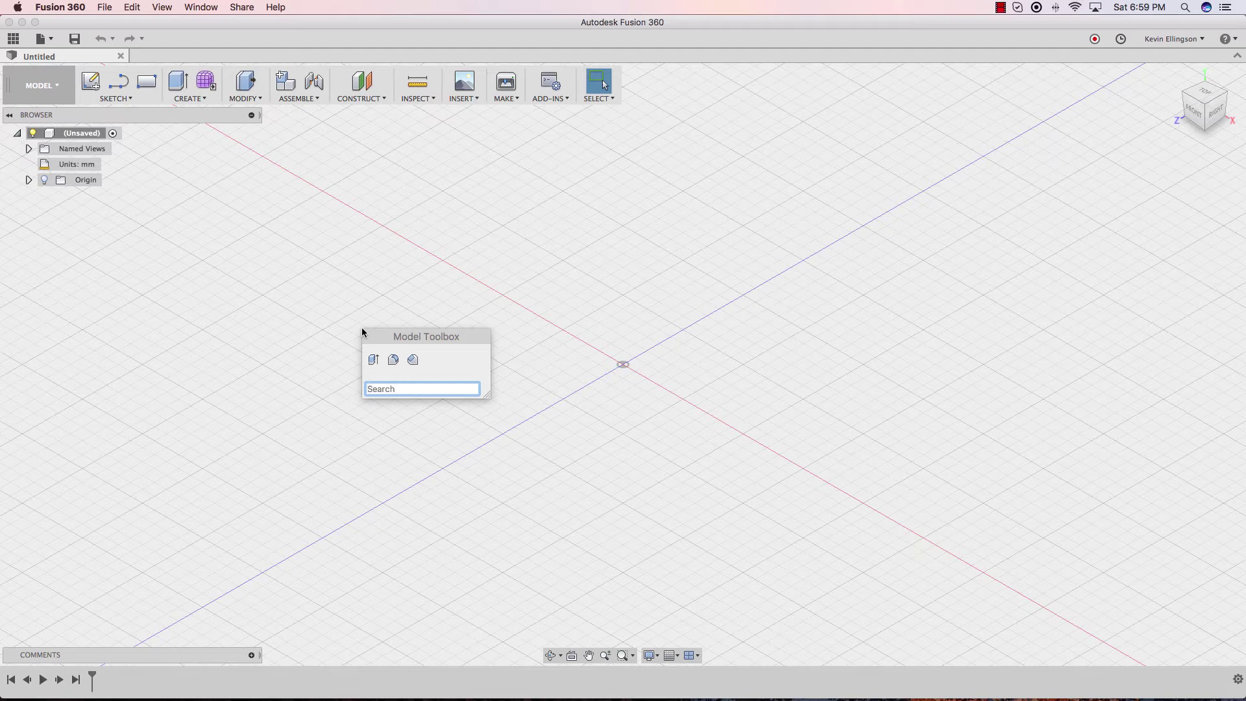
text(loft)
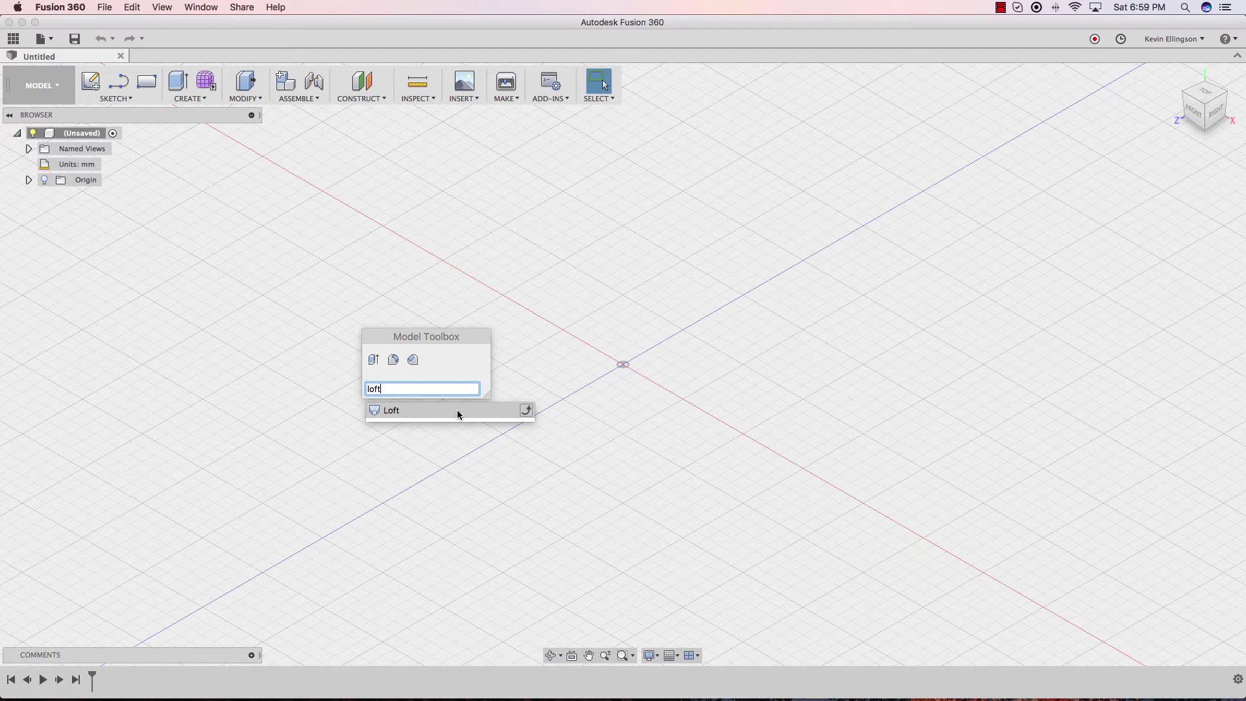
click(526, 410)
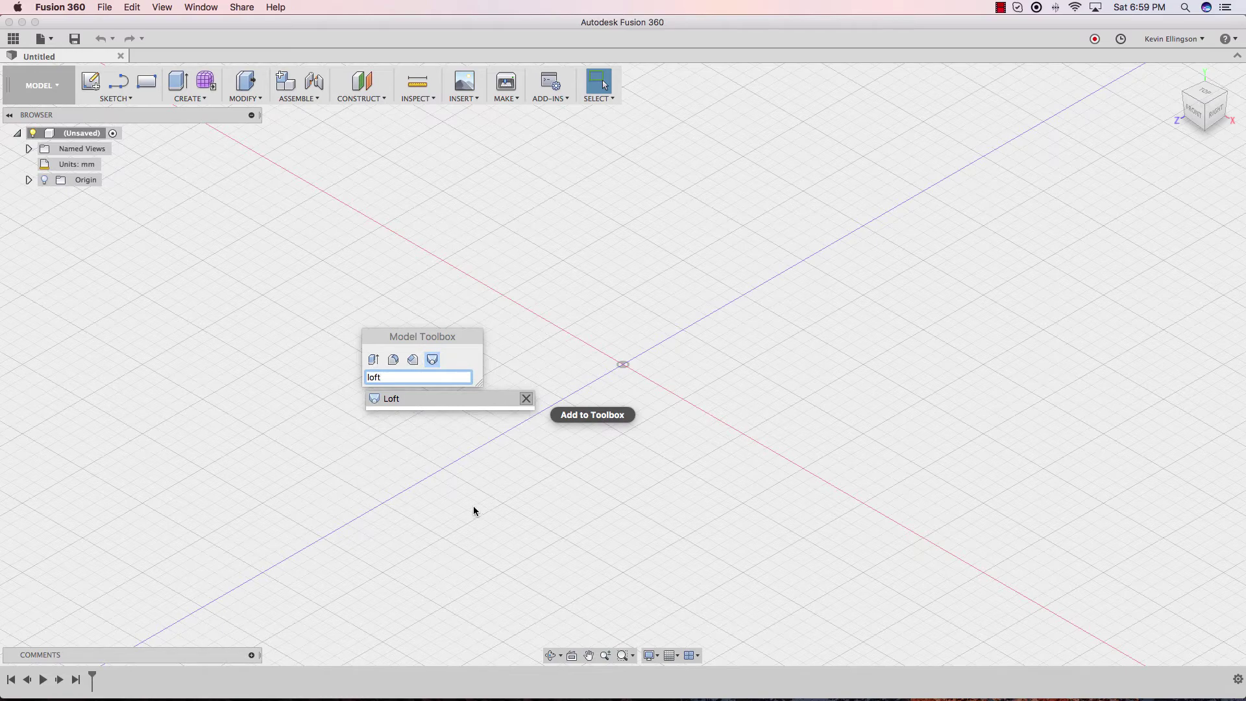
click(481, 485)
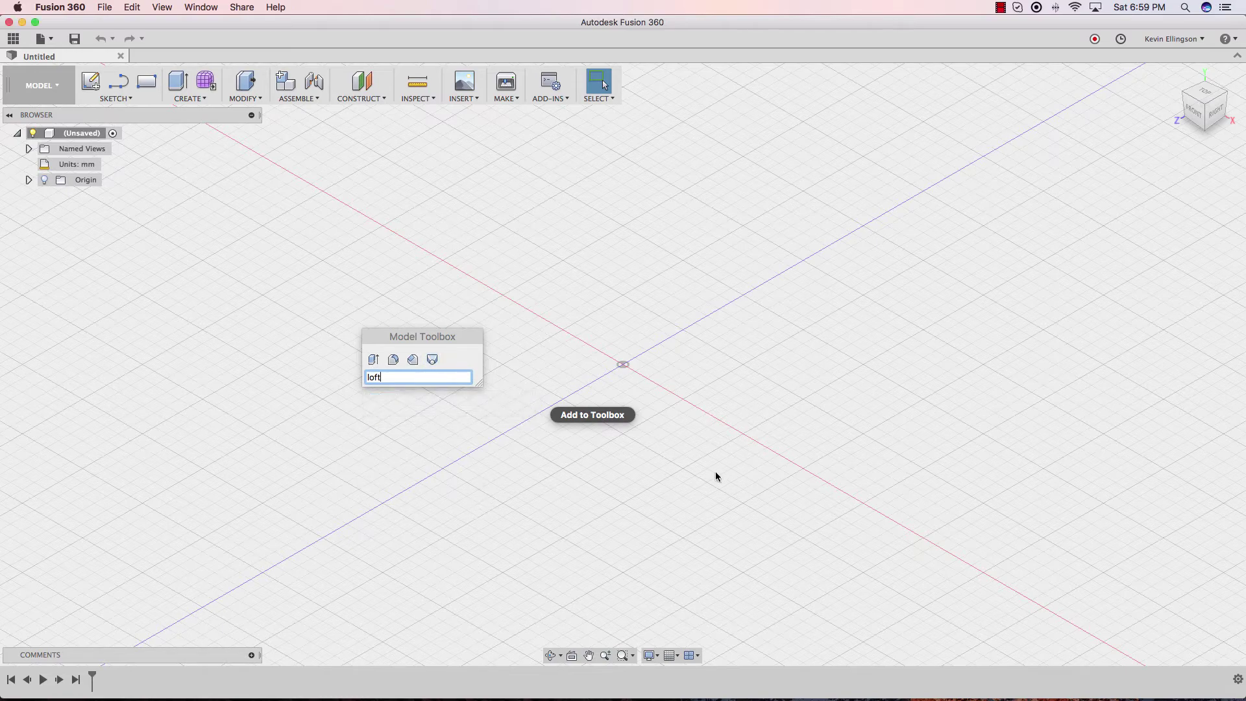
click(583, 326)
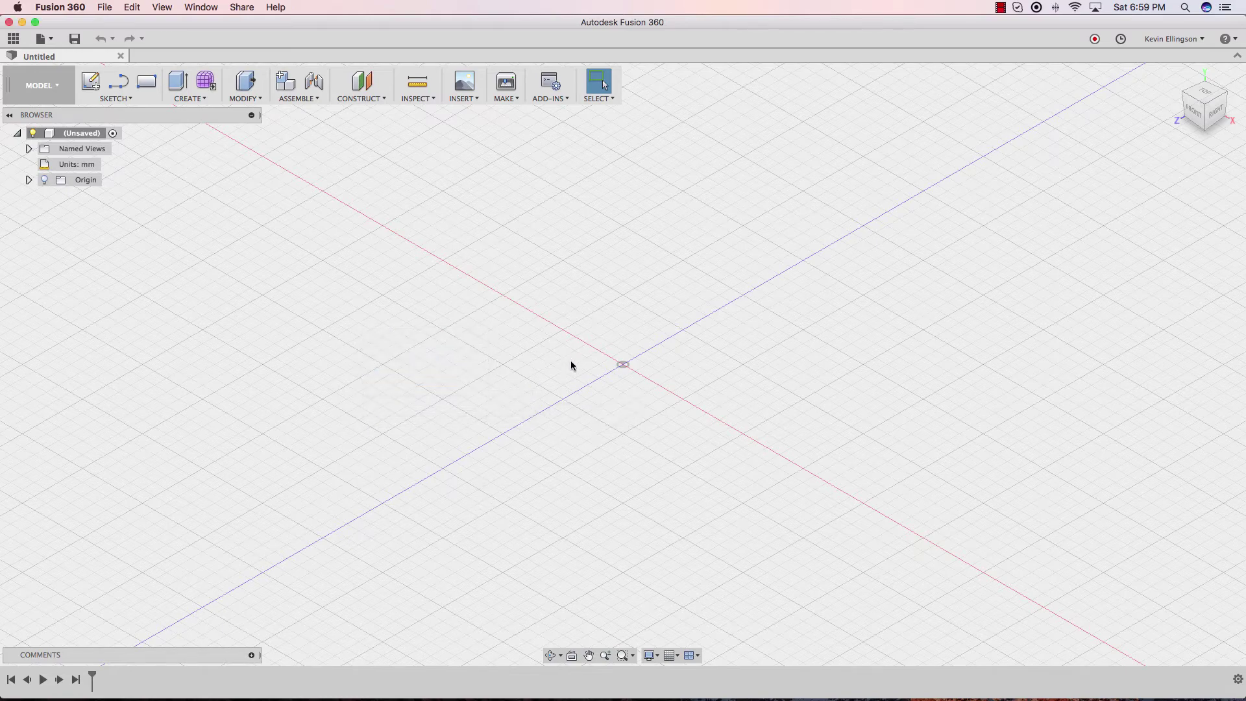
Step: Find Loft in the Model Toolbox again and remove it from the toolbox shortcuts
key(s)
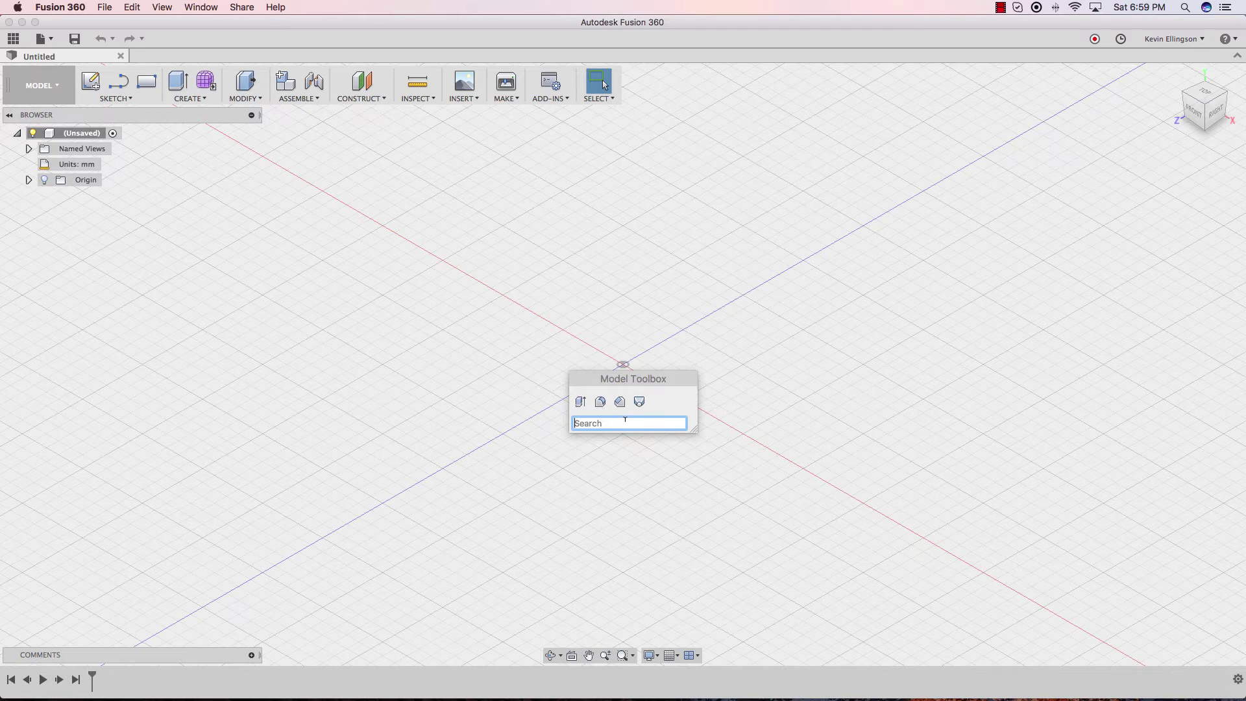
text(lof)
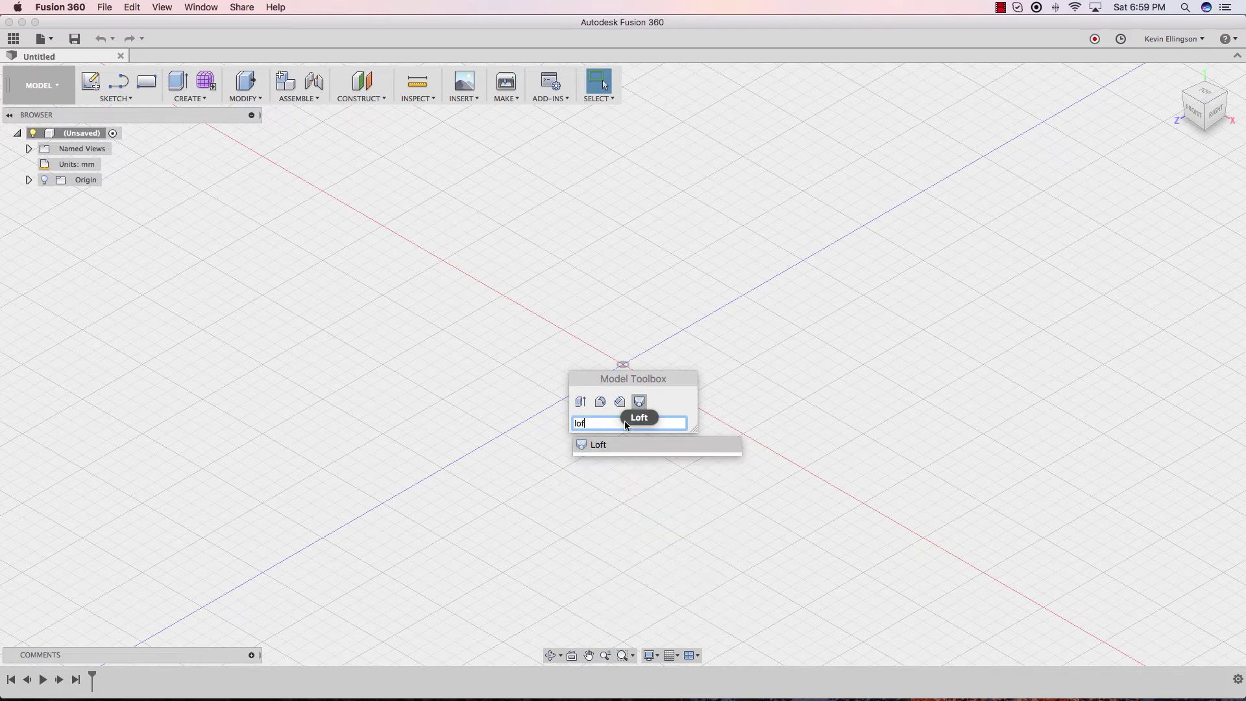
text(t)
click(733, 444)
drag(639, 402, 758, 278)
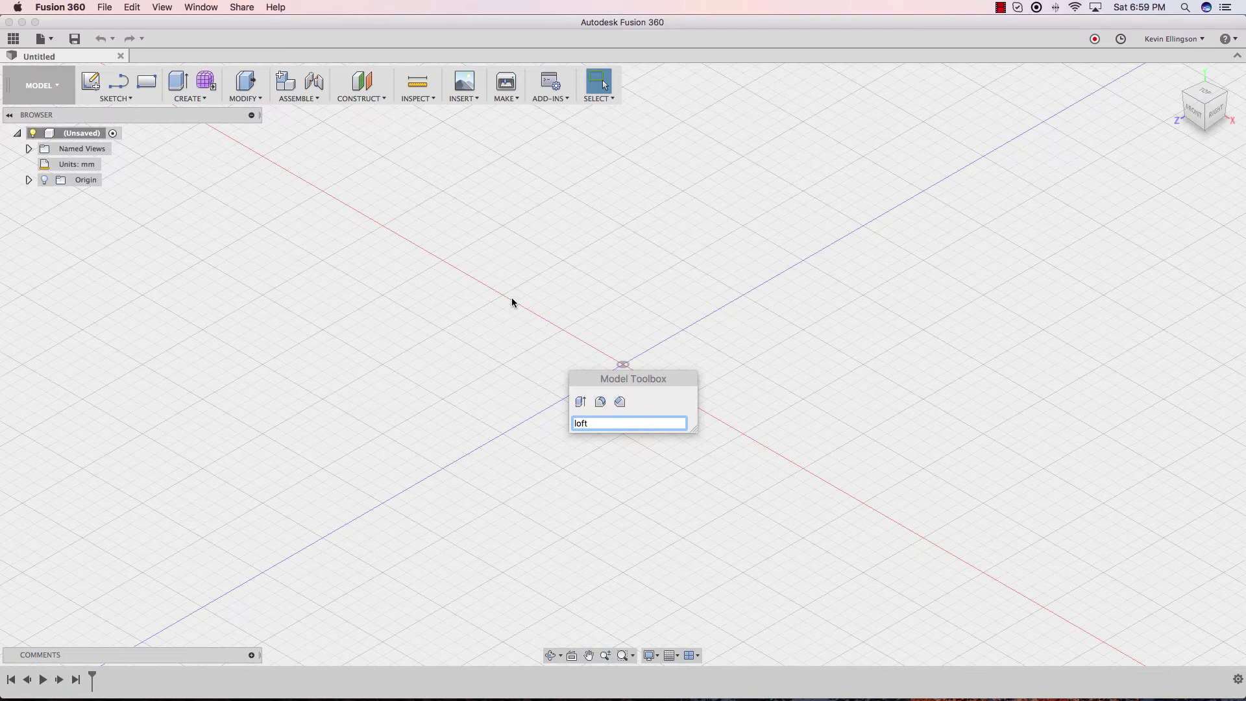
key(Escape)
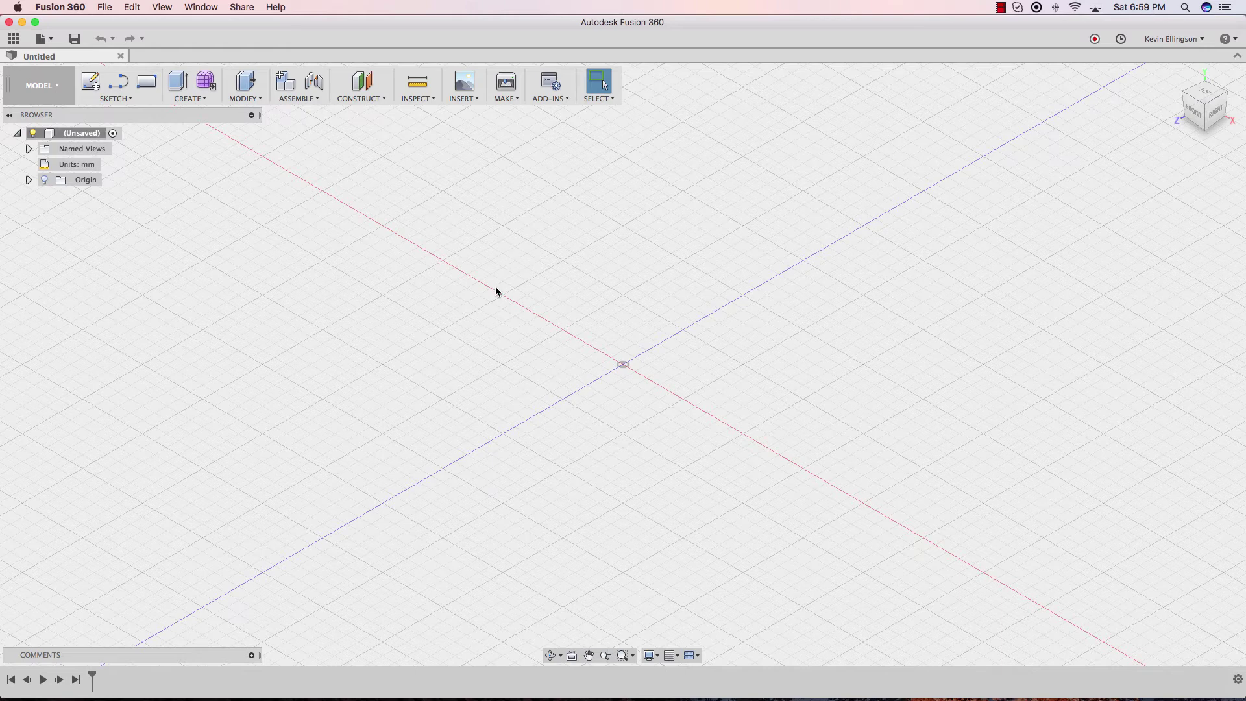
Step: Sketch a center rectangle on the horizontal ground plane at the origin, 60 mm by 115 mm, and finish the sketch
scroll(496, 291, up, 3)
middle_drag(495, 290, 547, 325)
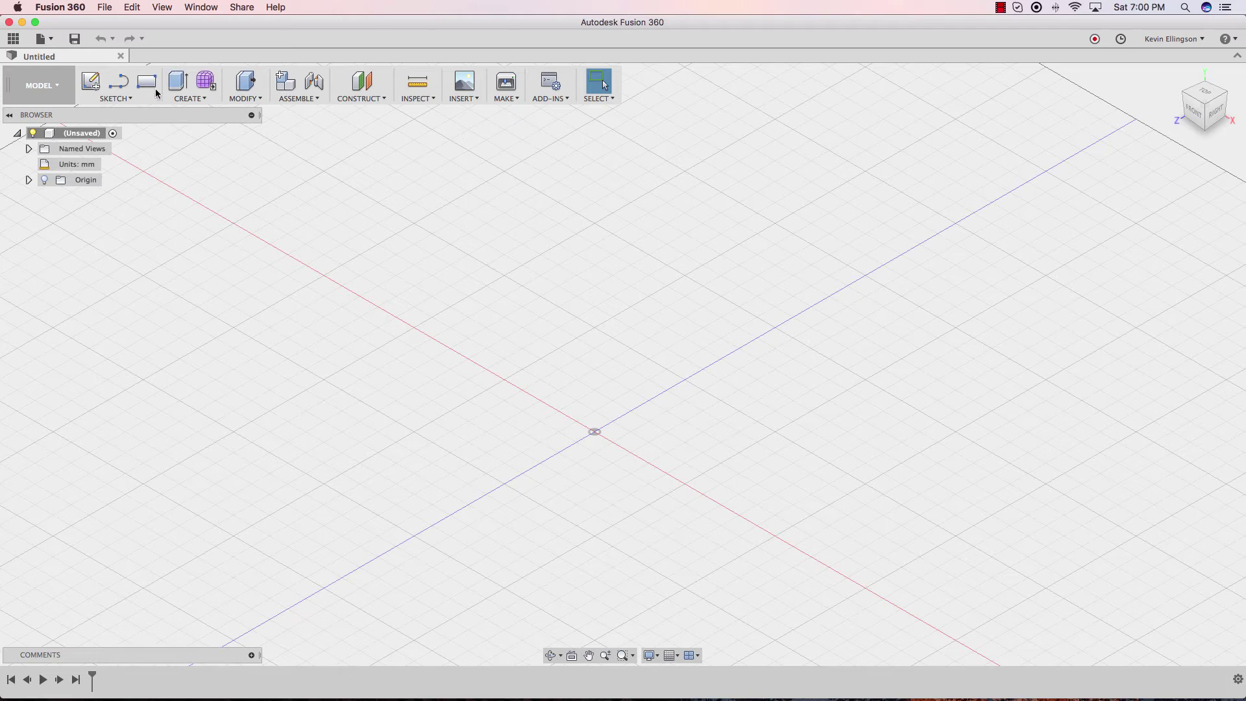
click(129, 99)
mouse_move(179, 139)
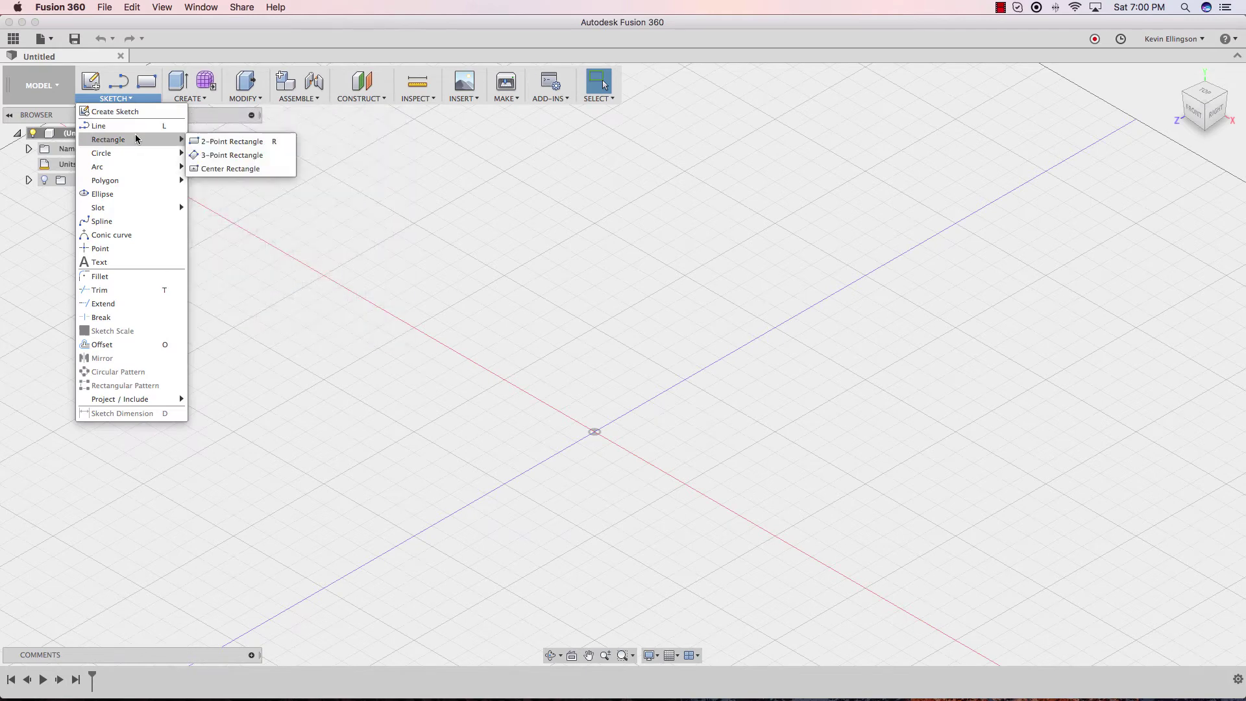
click(232, 172)
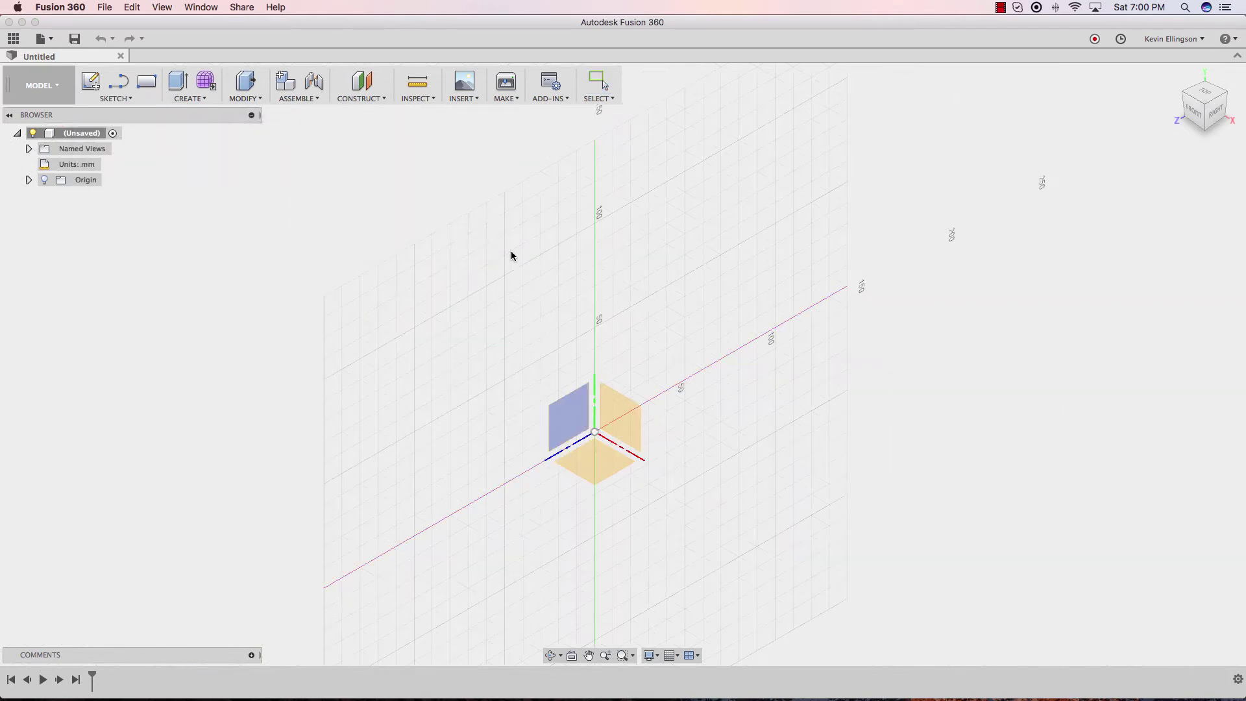
click(602, 450)
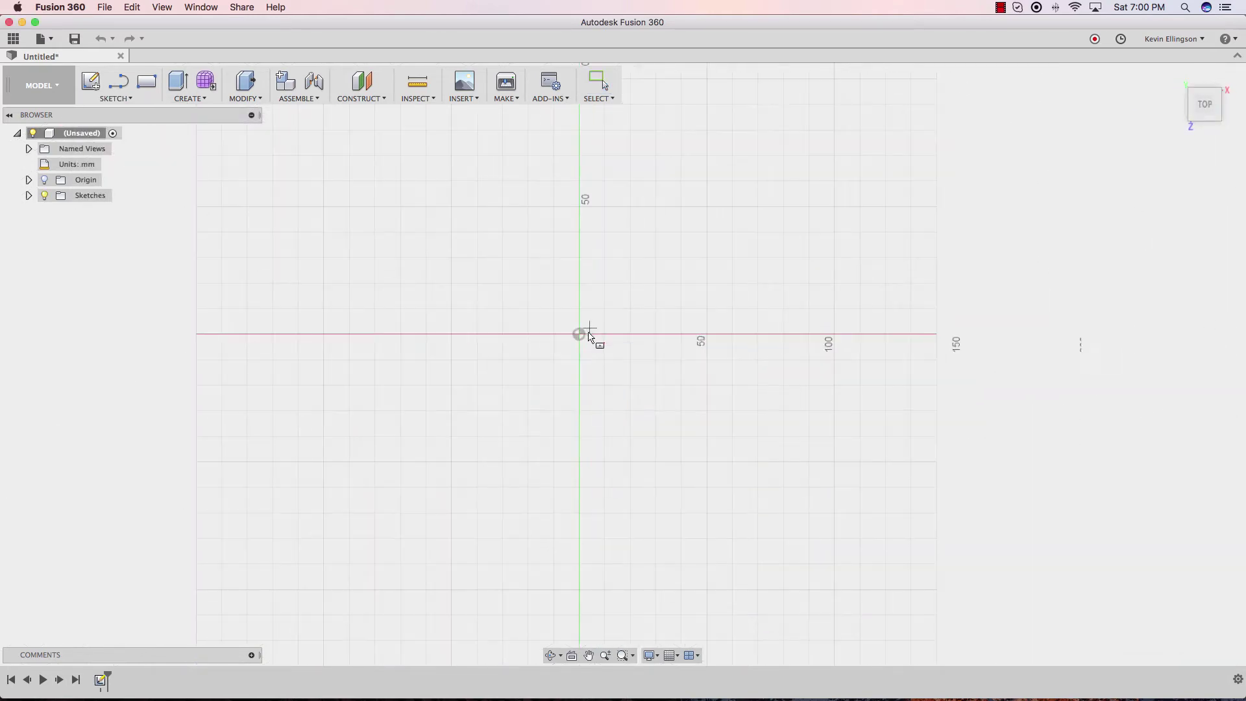
click(579, 334)
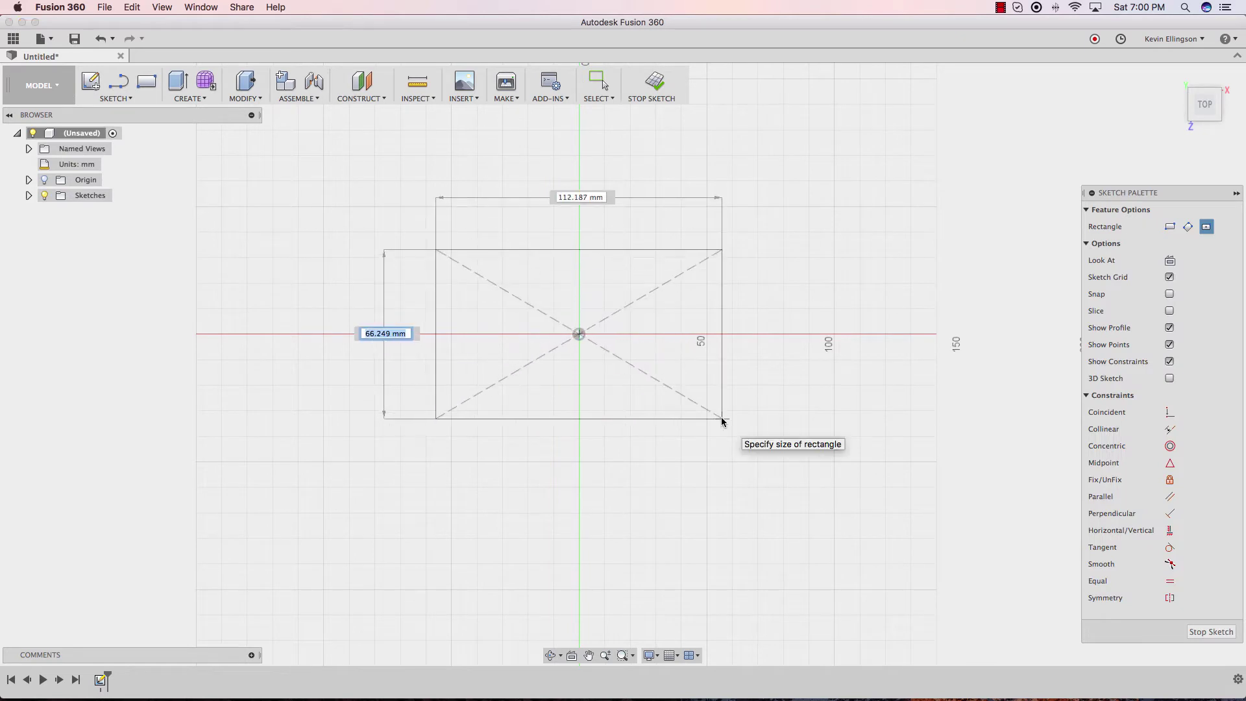
text(60)
key(Tab)
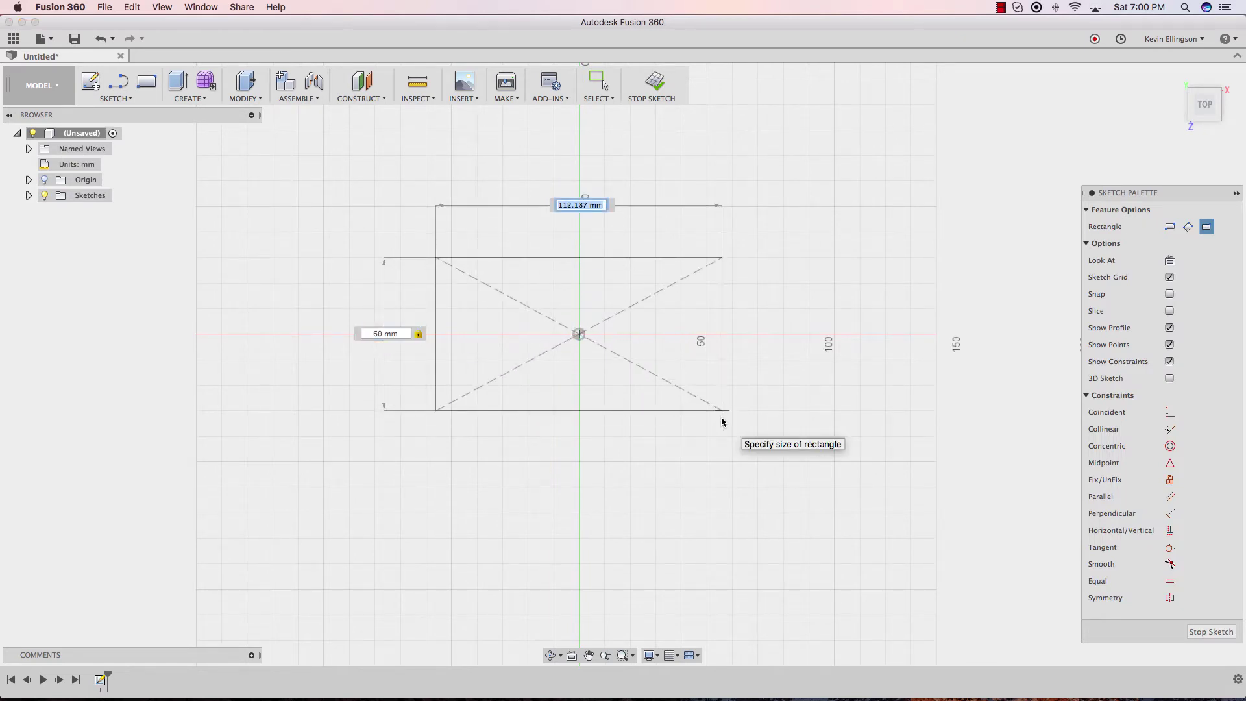
text(115)
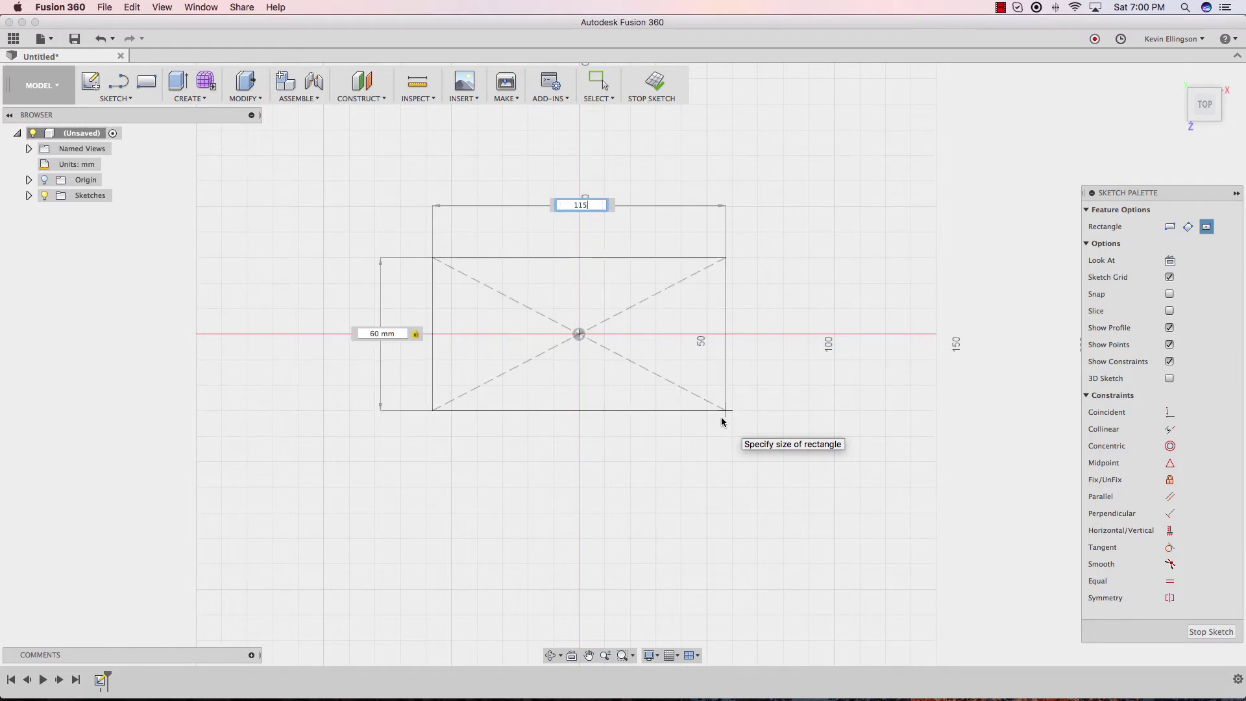
key(Return)
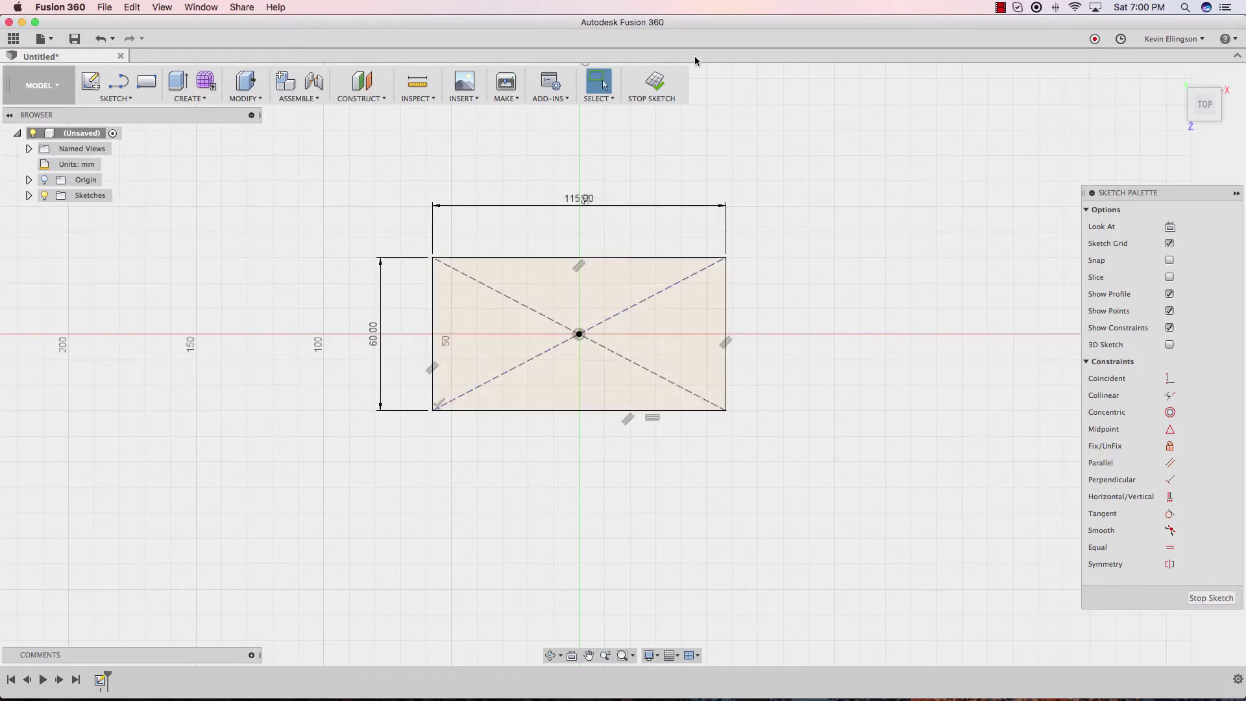
click(652, 82)
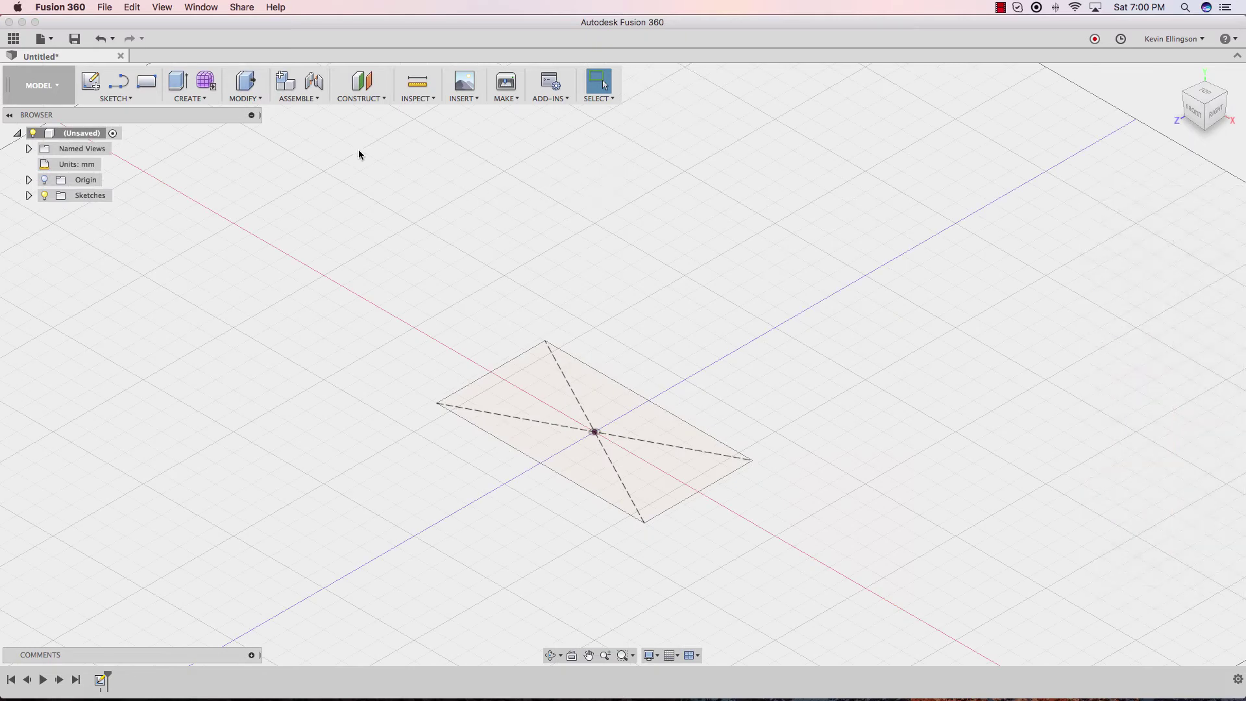
Step: Extrude the rectangle profile 20 mm upward as a new body
click(177, 81)
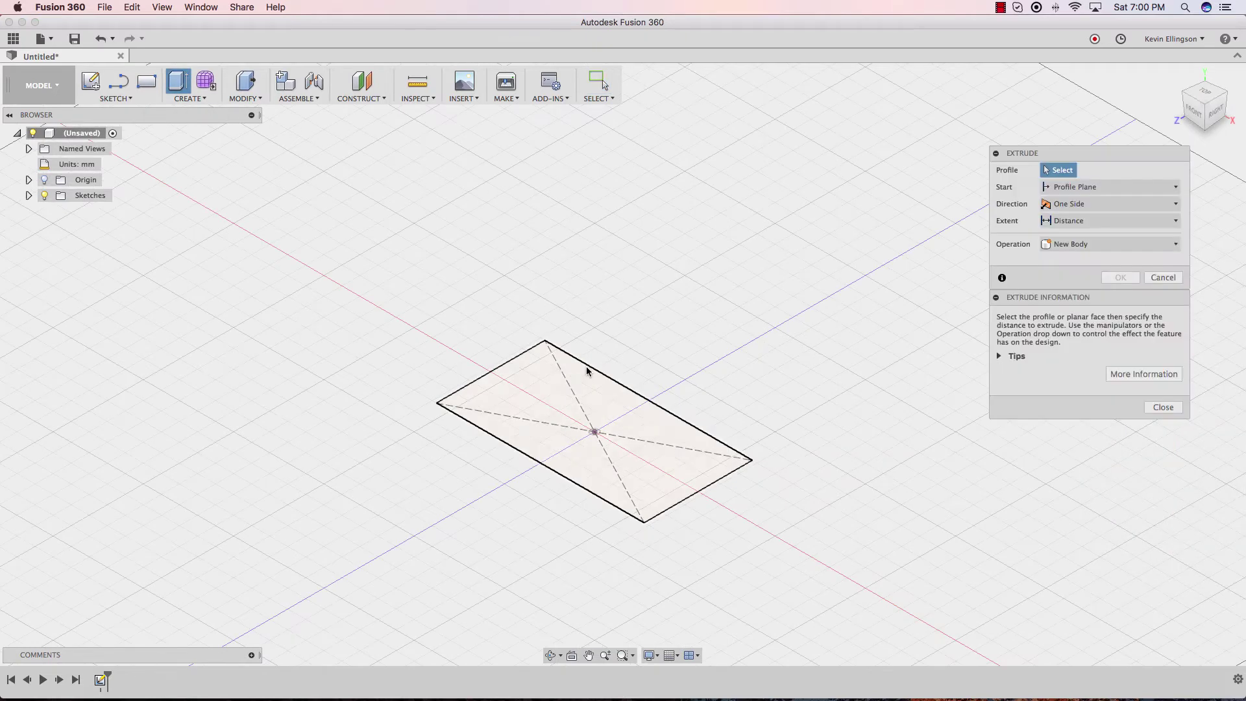
click(568, 415)
drag(592, 418, 592, 365)
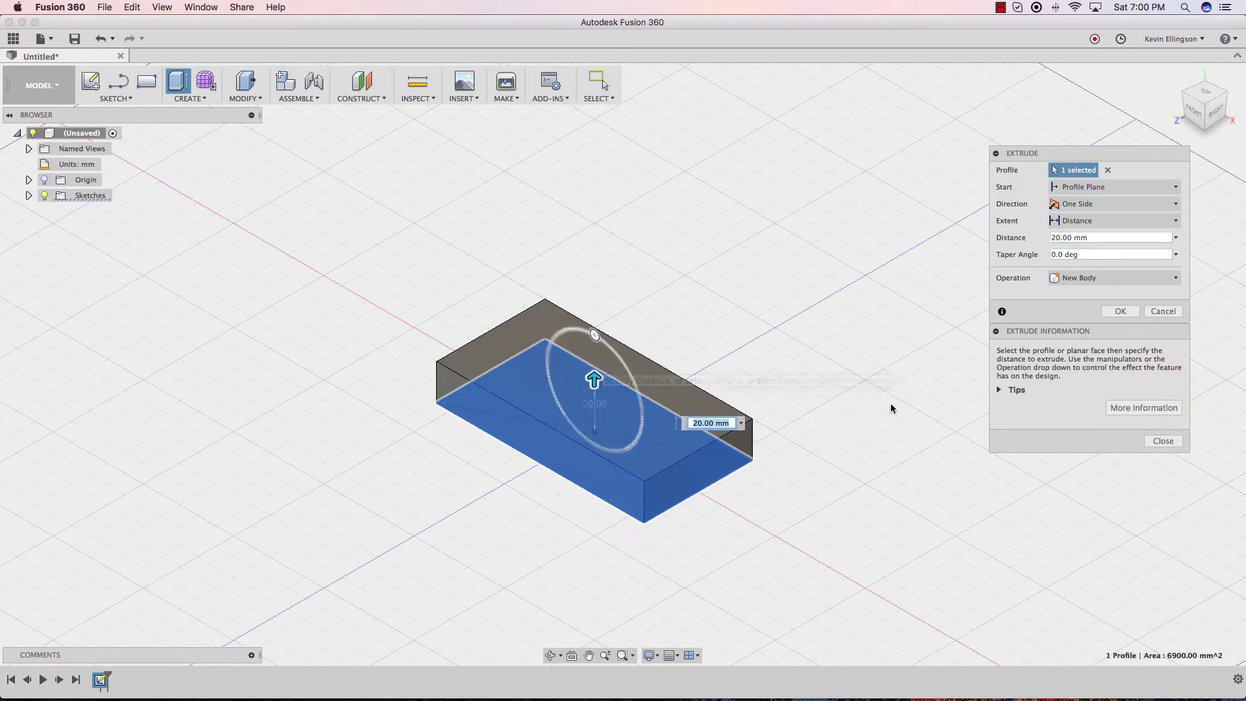
click(1155, 442)
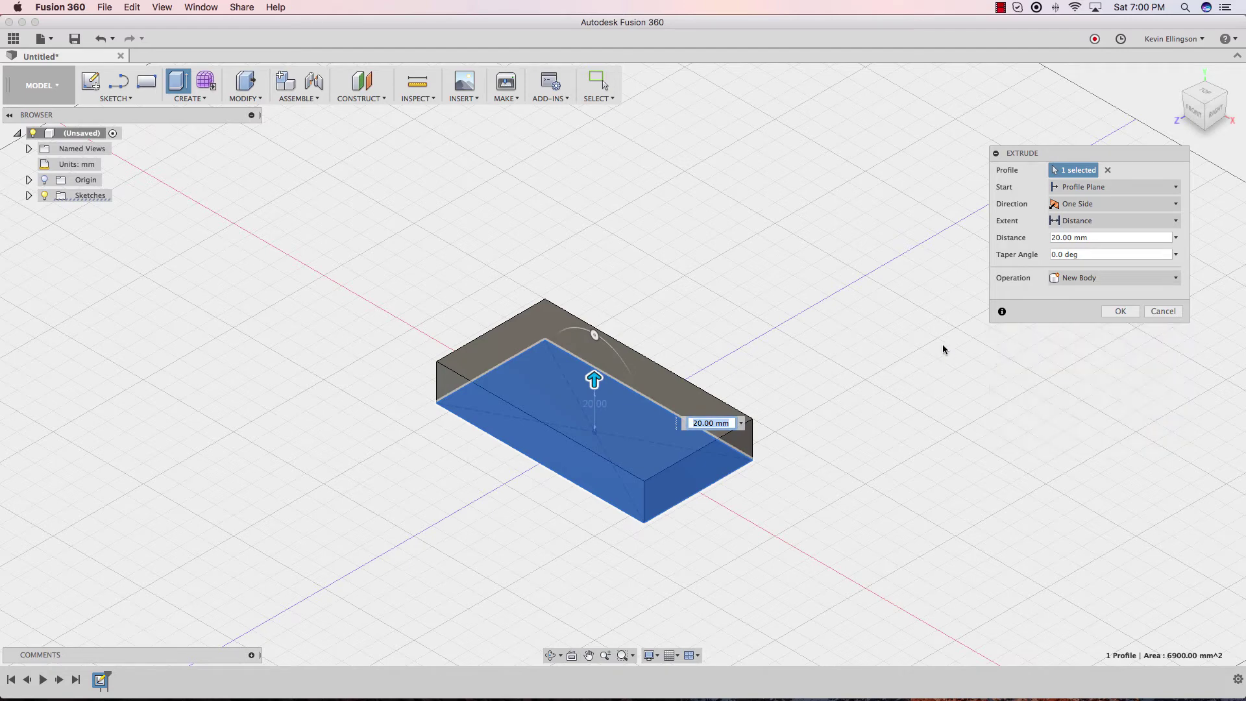
click(1120, 311)
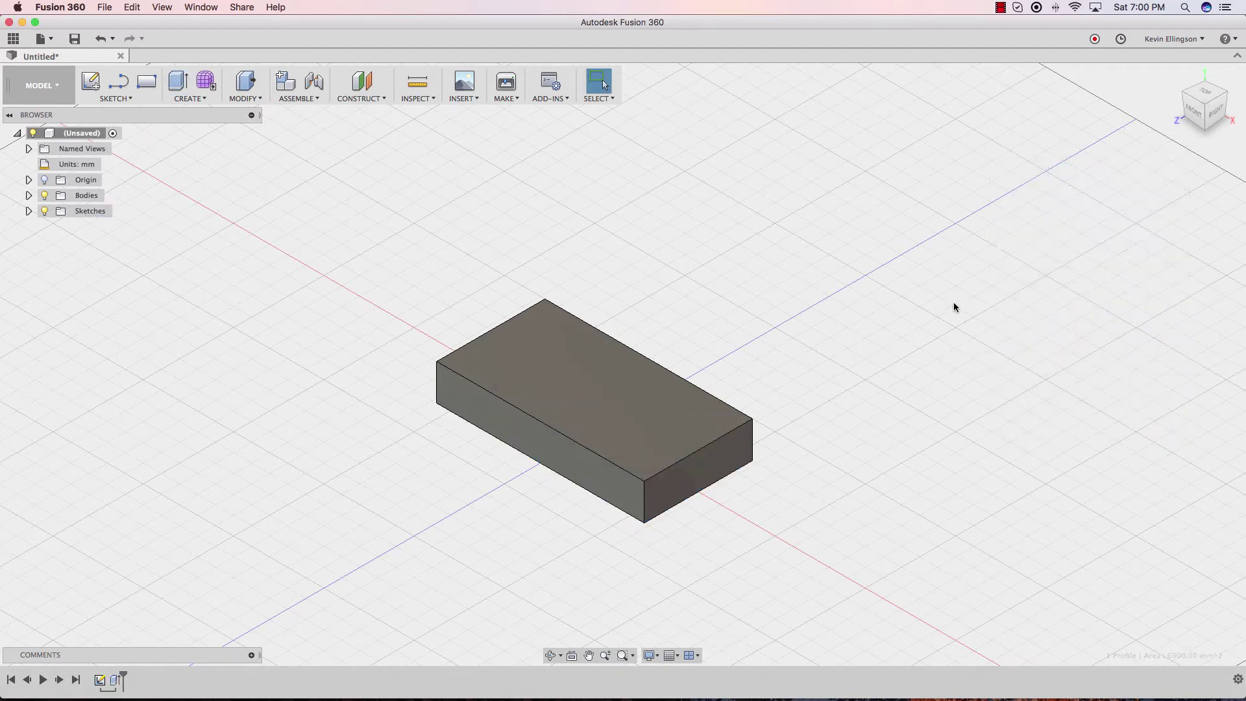
Step: Switch to the CAM workspace and create a milling setup on the block with its Z axis defined by the top face
click(49, 85)
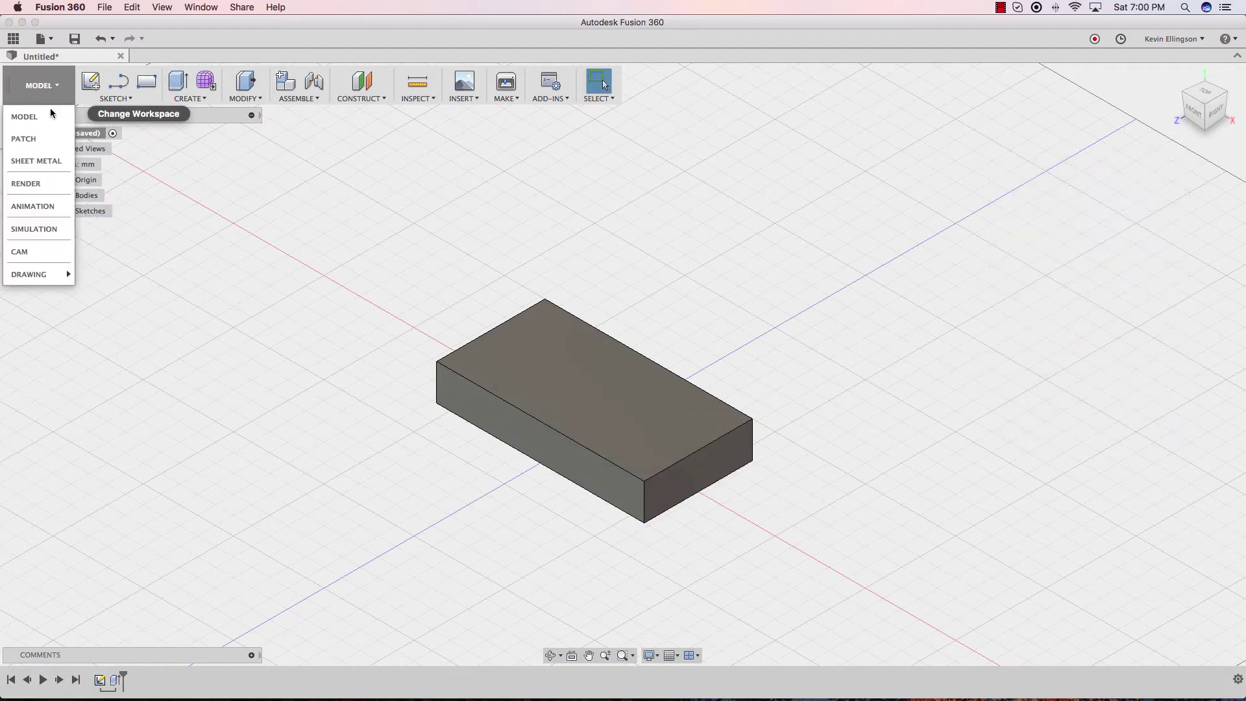
mouse_move(44, 272)
click(97, 272)
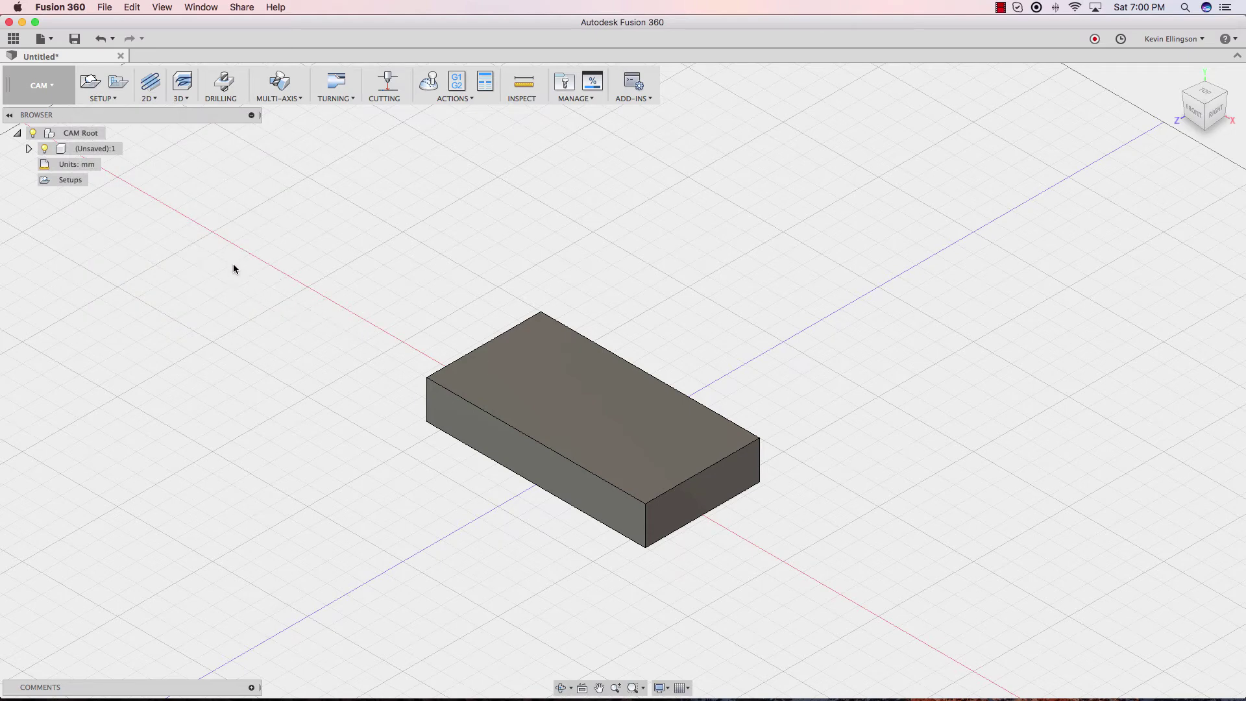
click(89, 85)
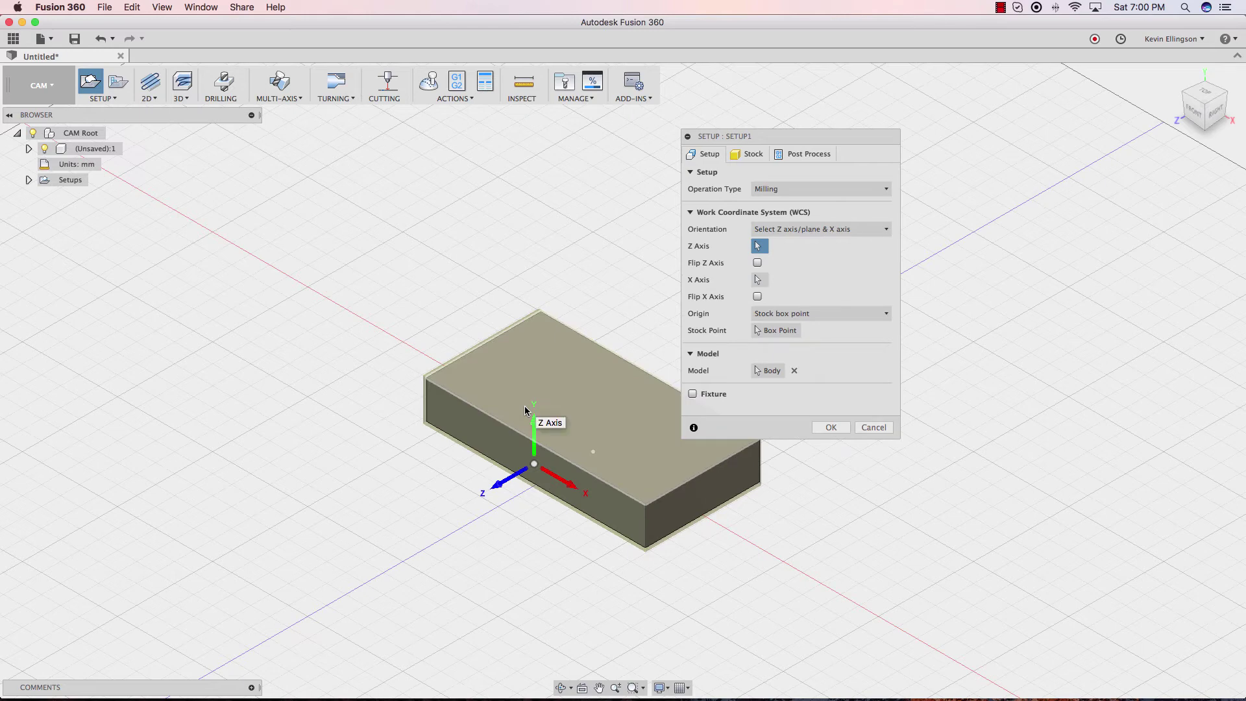
click(524, 406)
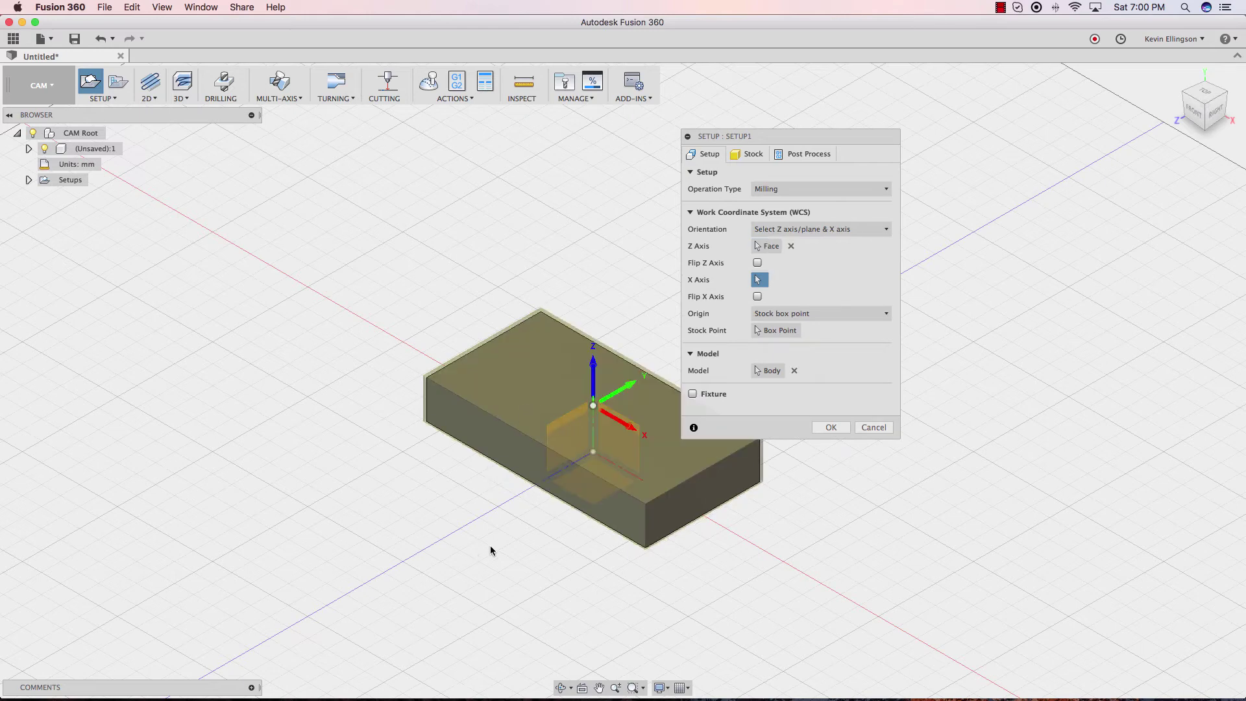
click(831, 427)
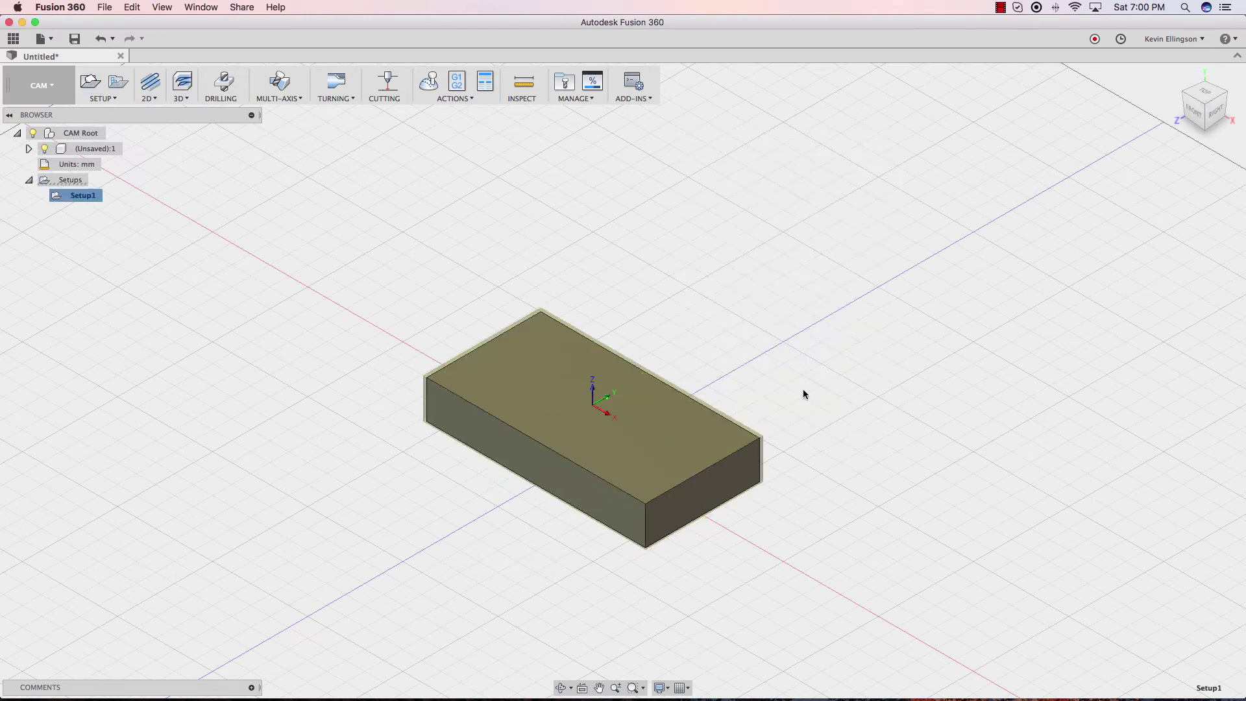
Step: In the general preferences, set the default modeling orientation to Z up and the pan, zoom, orbit shortcuts to Inventor, and apply
click(1203, 40)
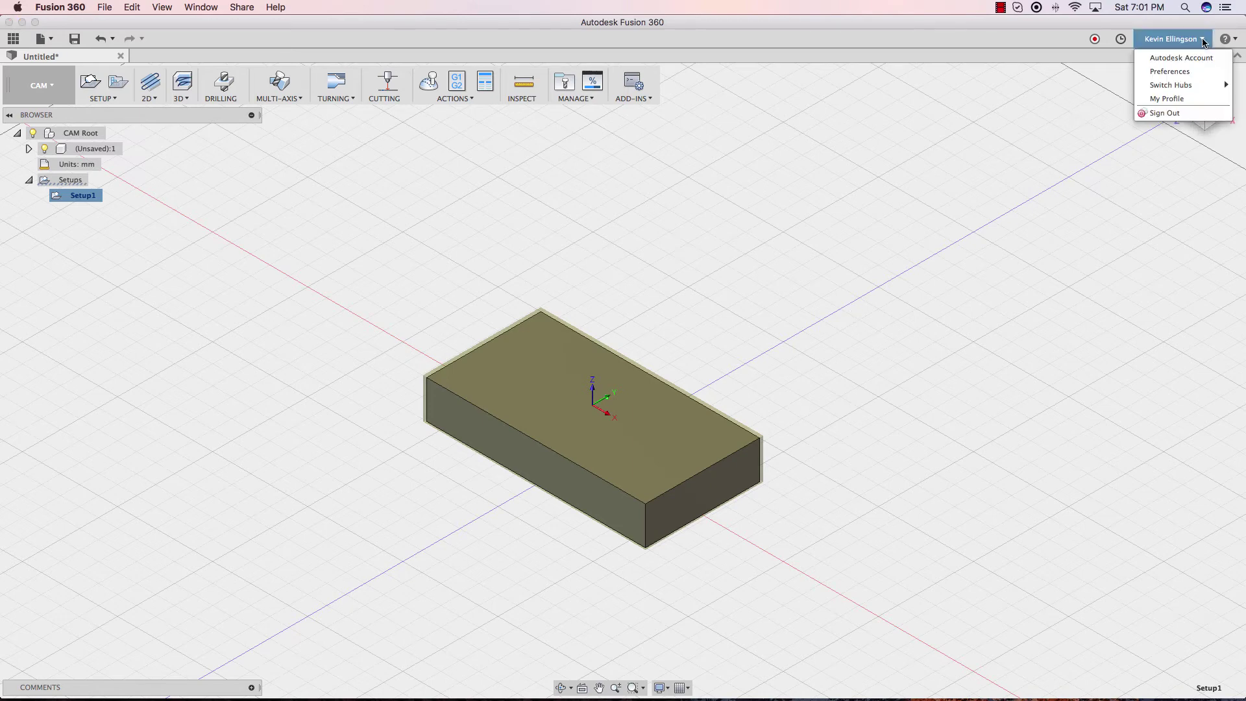
click(1197, 72)
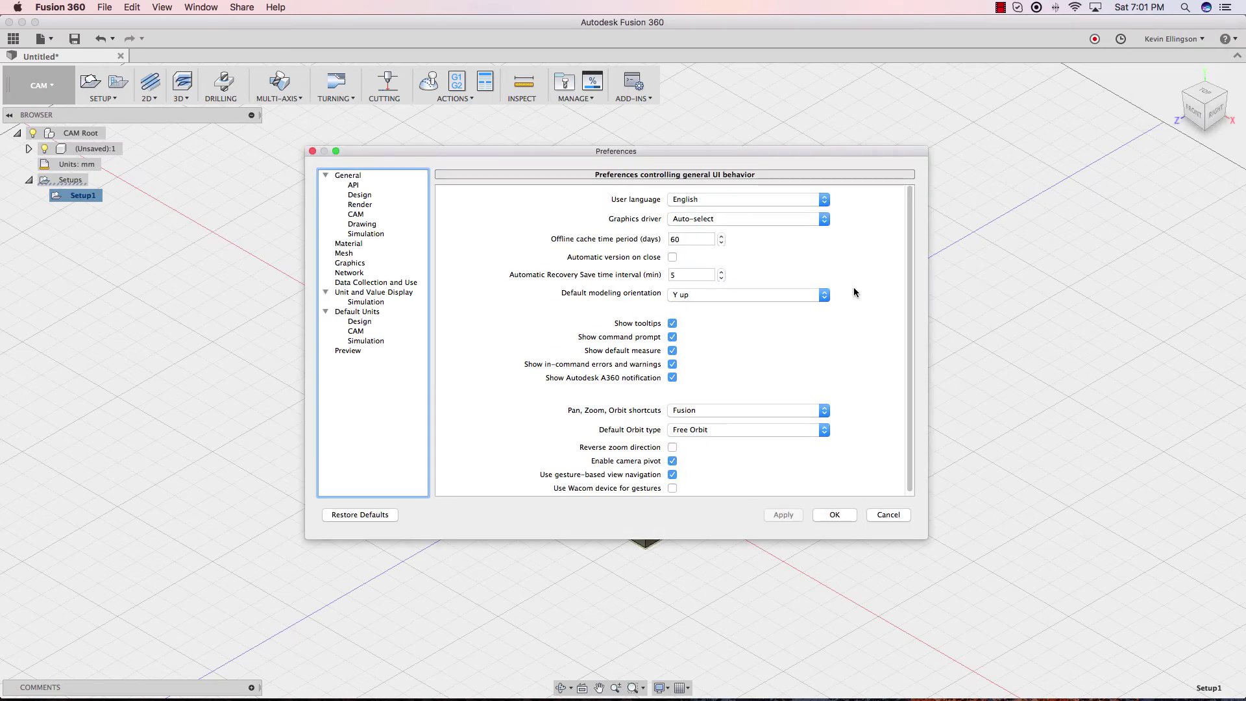
click(350, 175)
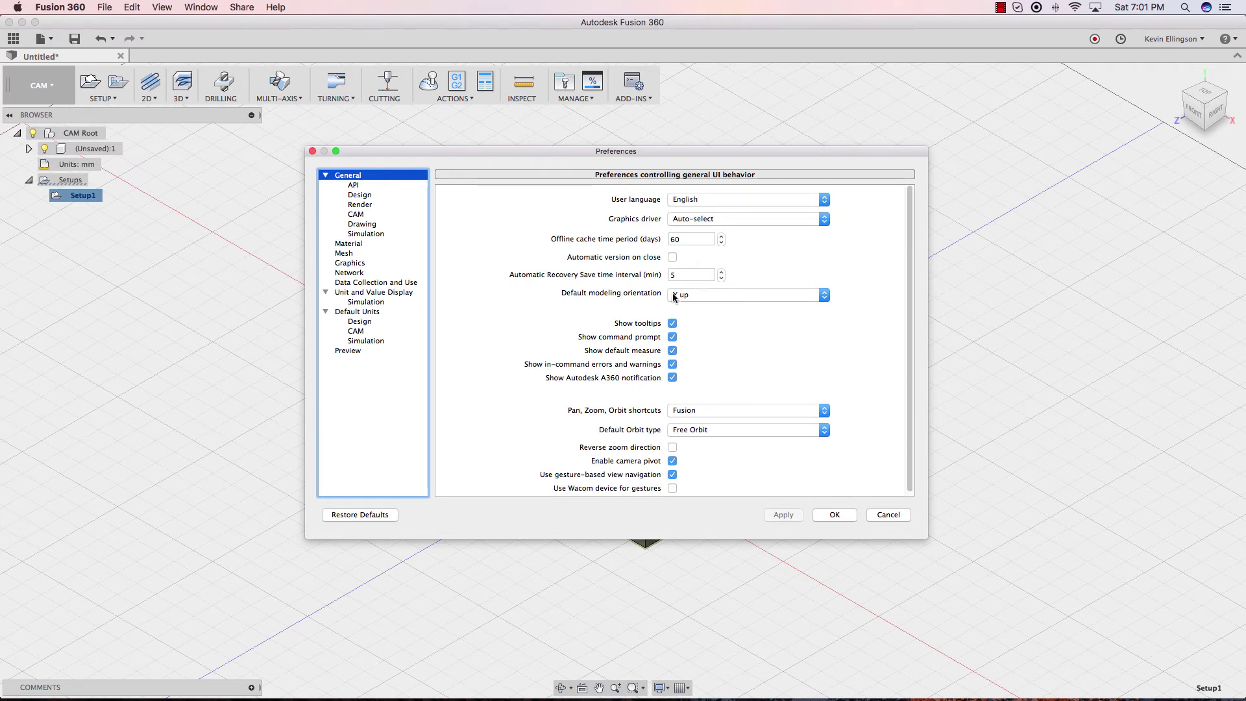
click(825, 295)
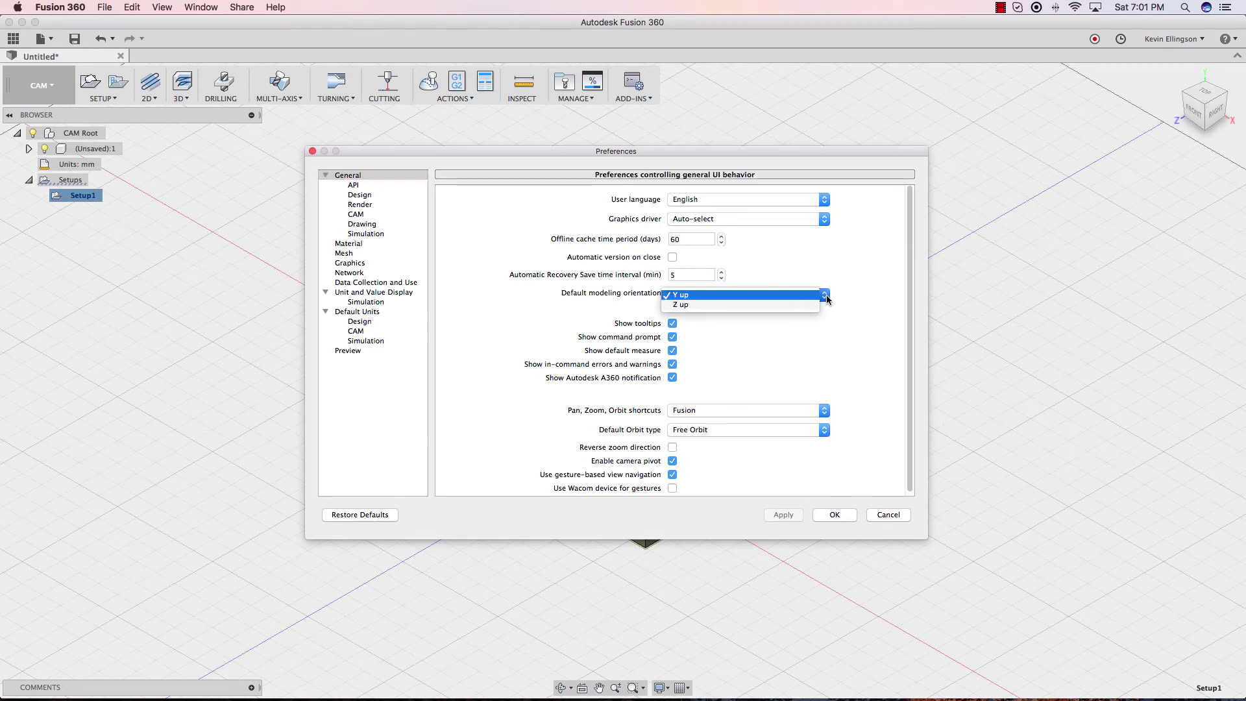
click(815, 304)
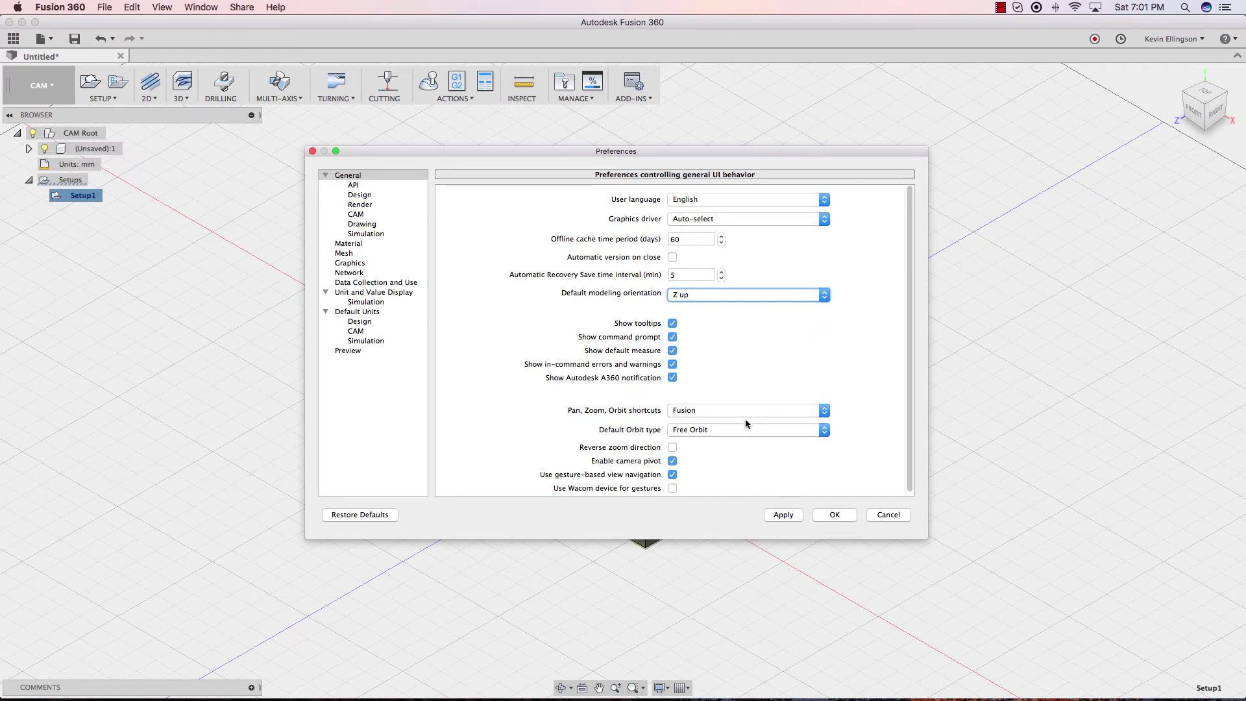
click(824, 410)
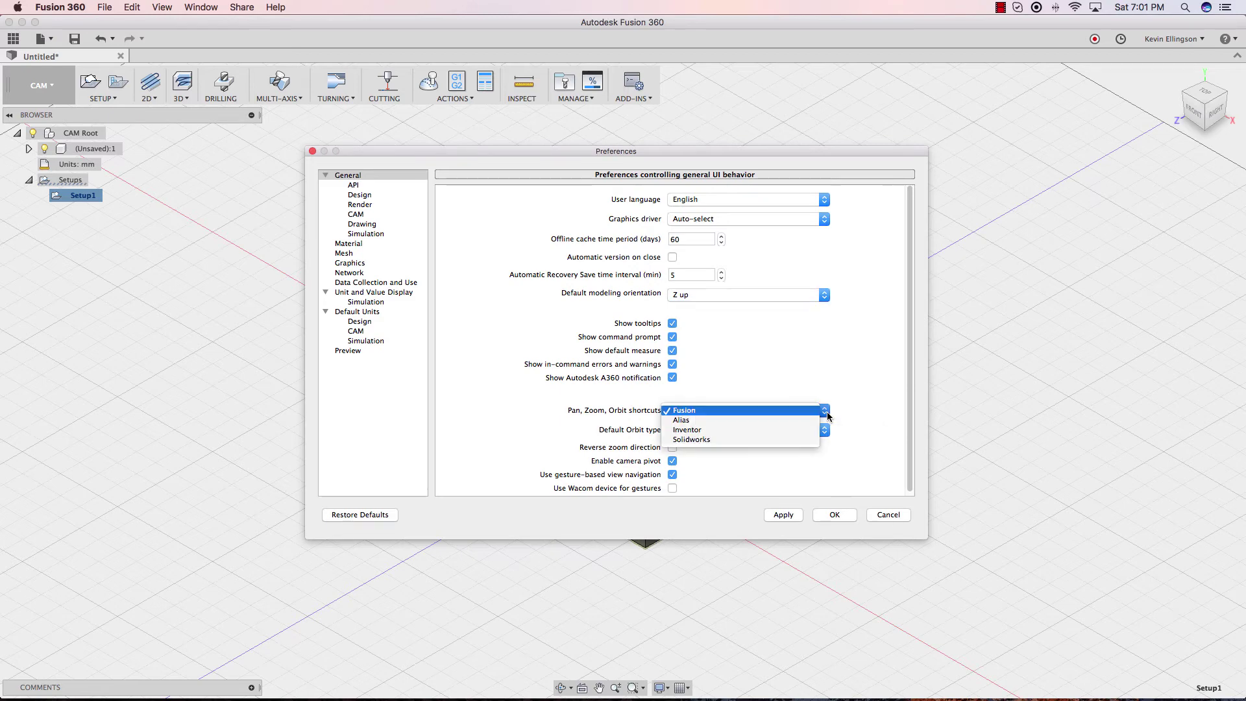
click(796, 431)
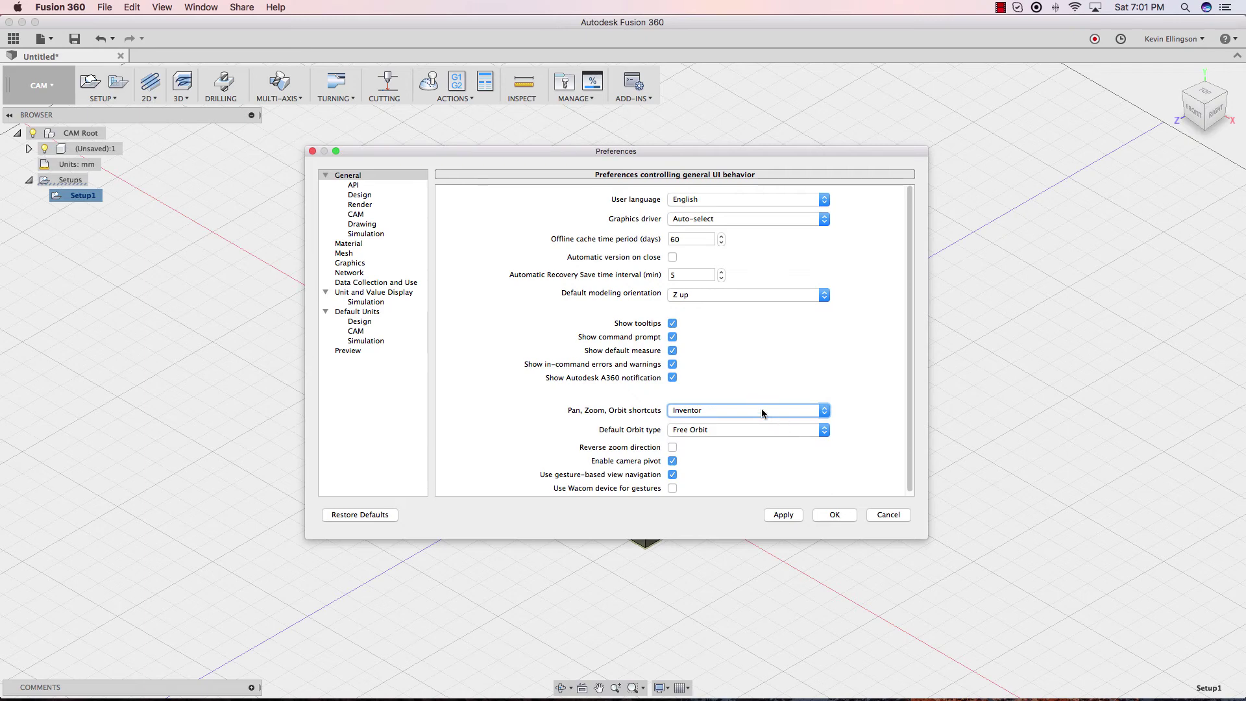
click(785, 516)
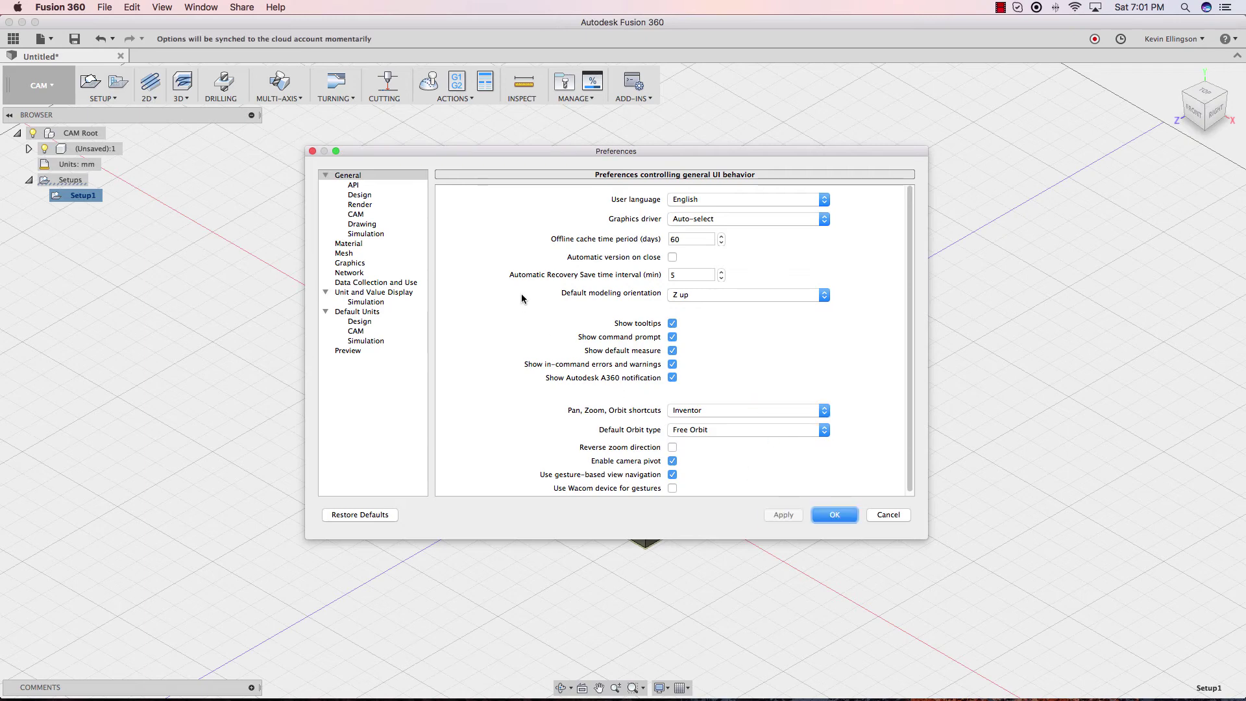
Step: Look through the CAM, Render, Design and API preferences, and set the default units for new designs to inches
click(363, 215)
click(361, 205)
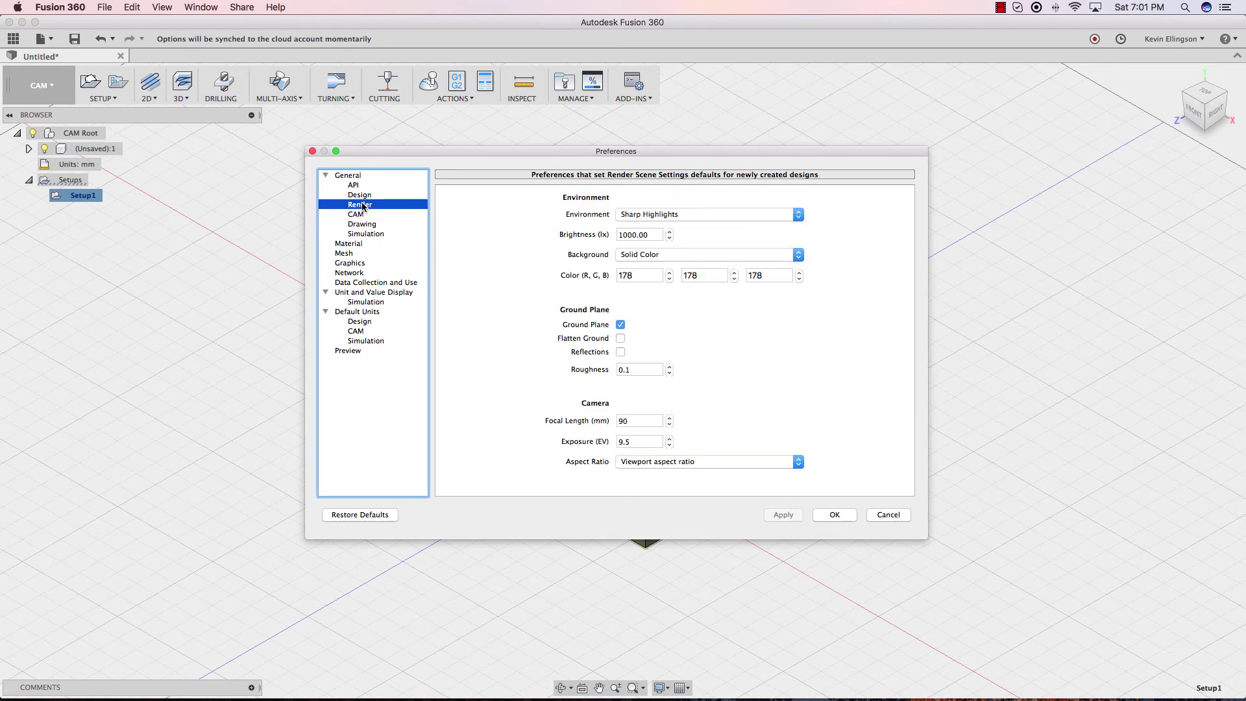
click(361, 196)
click(355, 185)
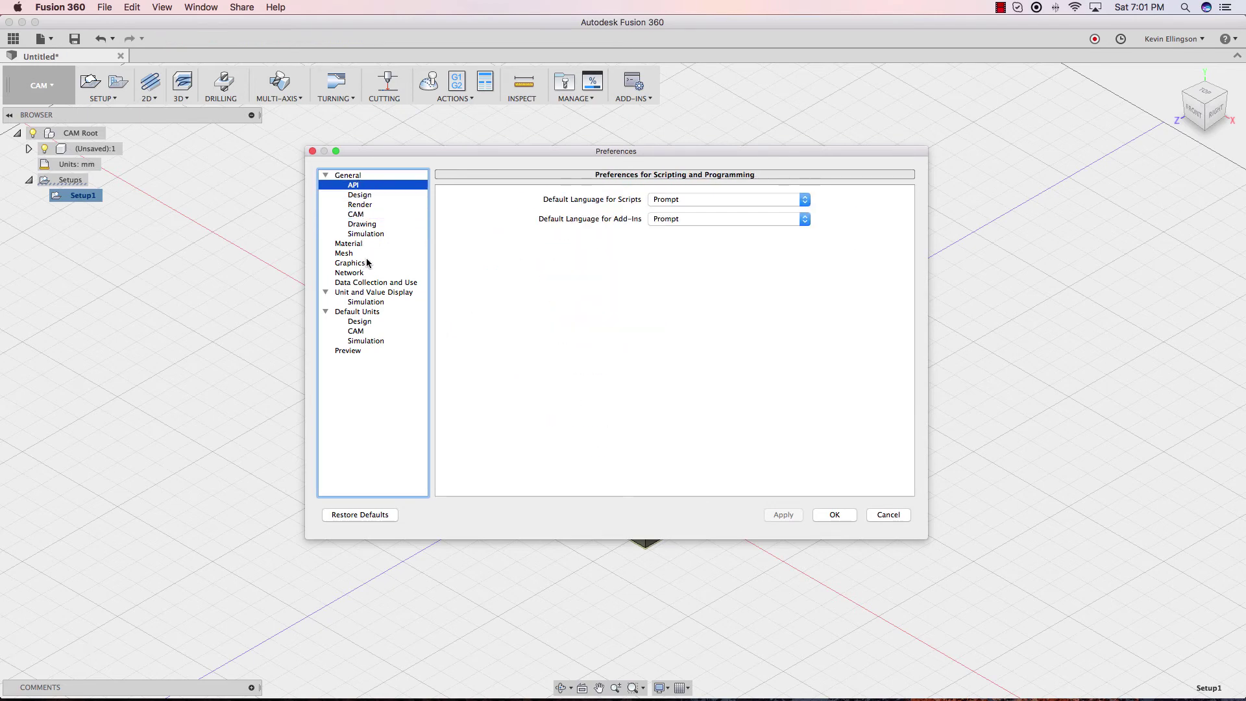
click(369, 314)
click(368, 321)
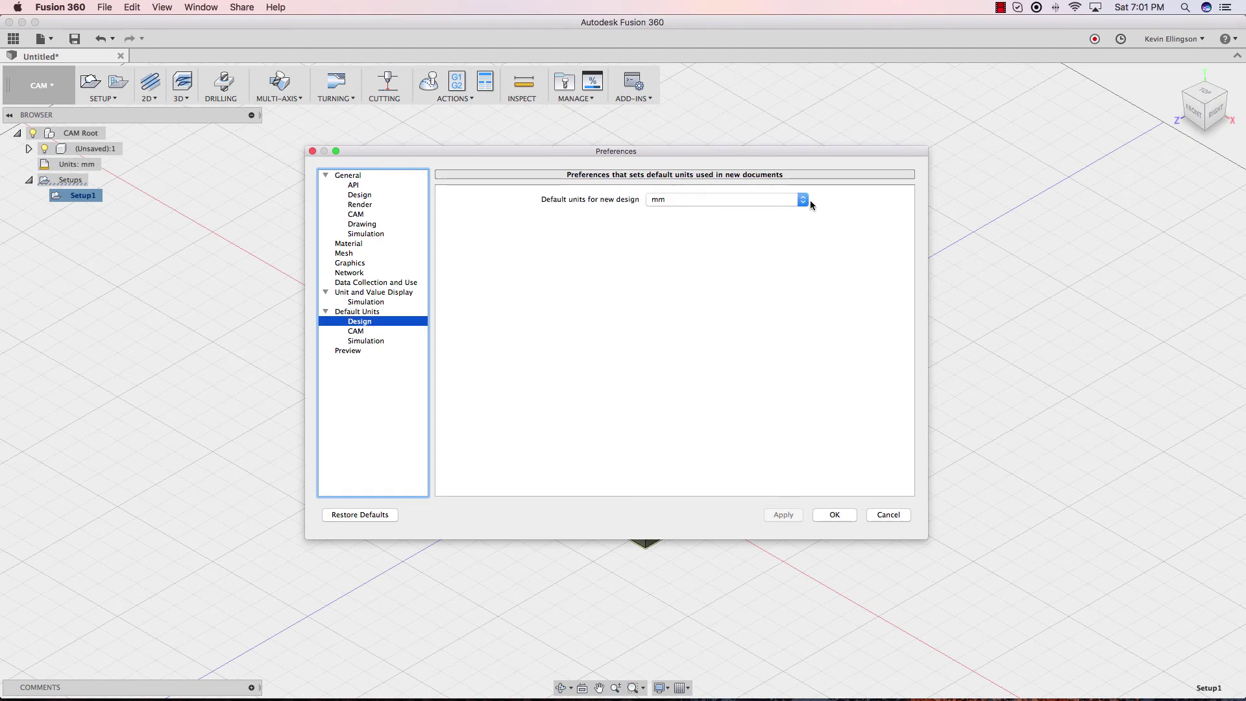
click(802, 199)
click(773, 228)
Step: Set the default CAM units for new toolpaths to inches, apply the change, and close the preferences after viewing the Preview options
click(356, 331)
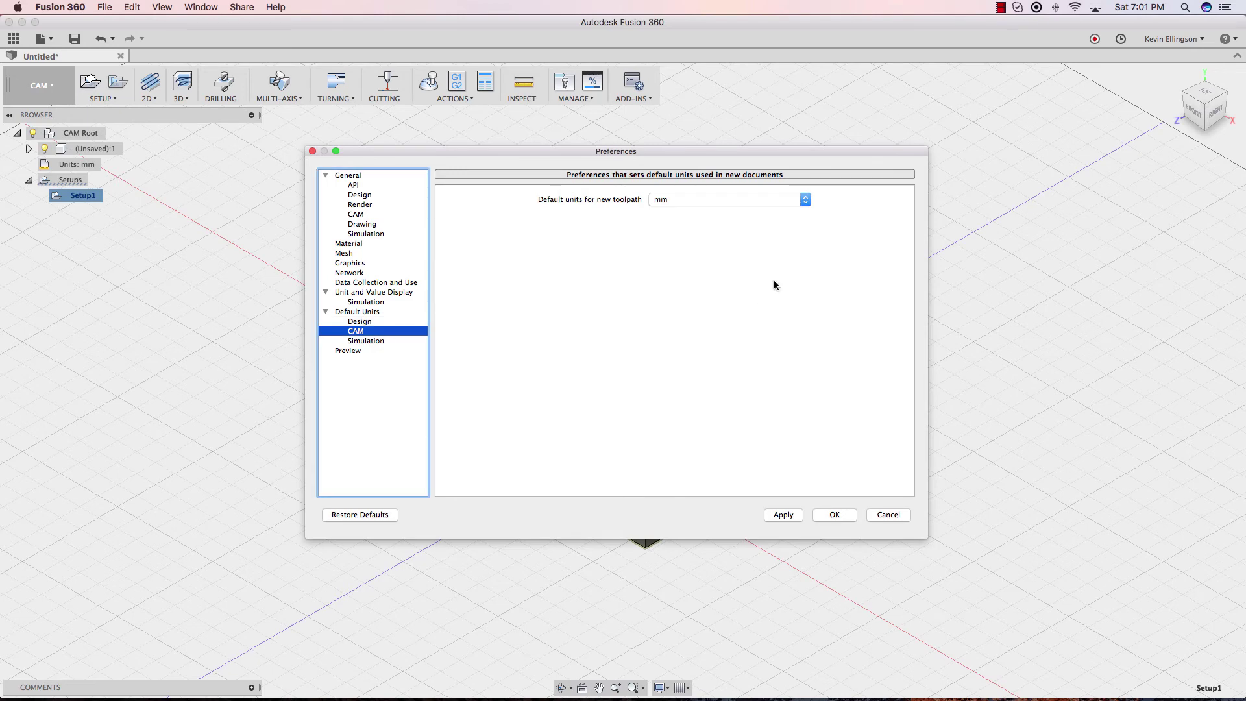
click(805, 201)
click(793, 208)
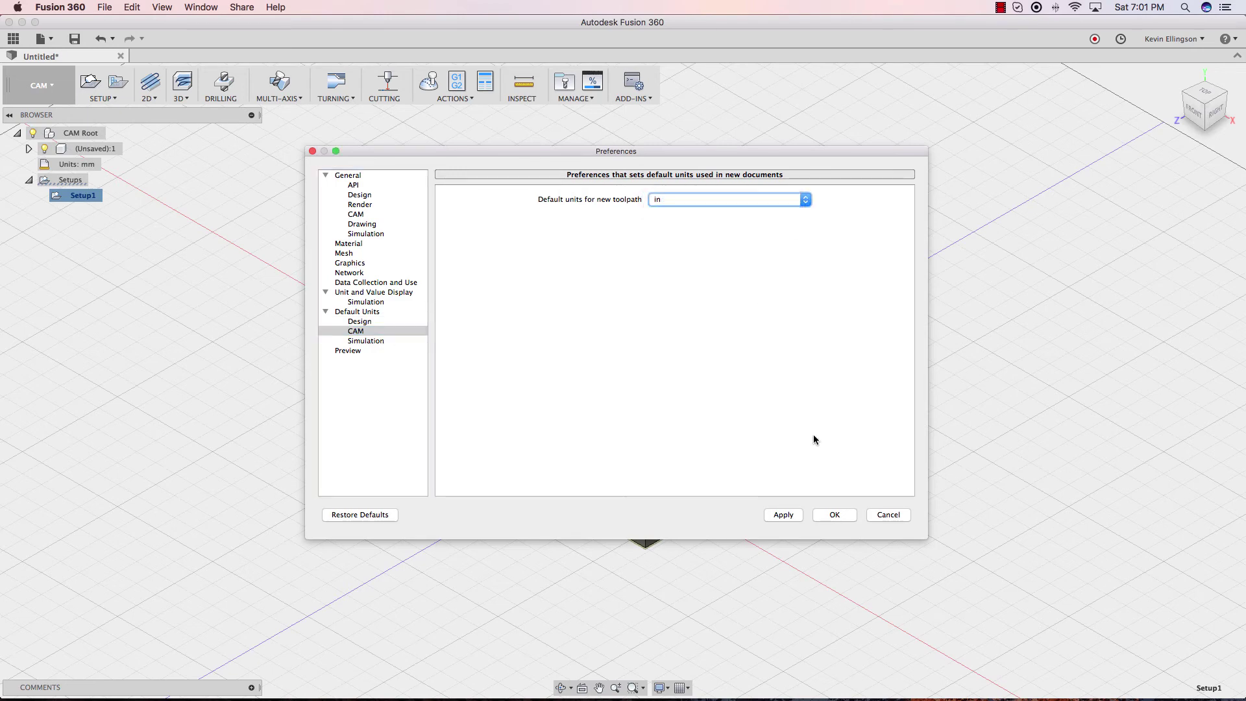
click(783, 514)
click(798, 516)
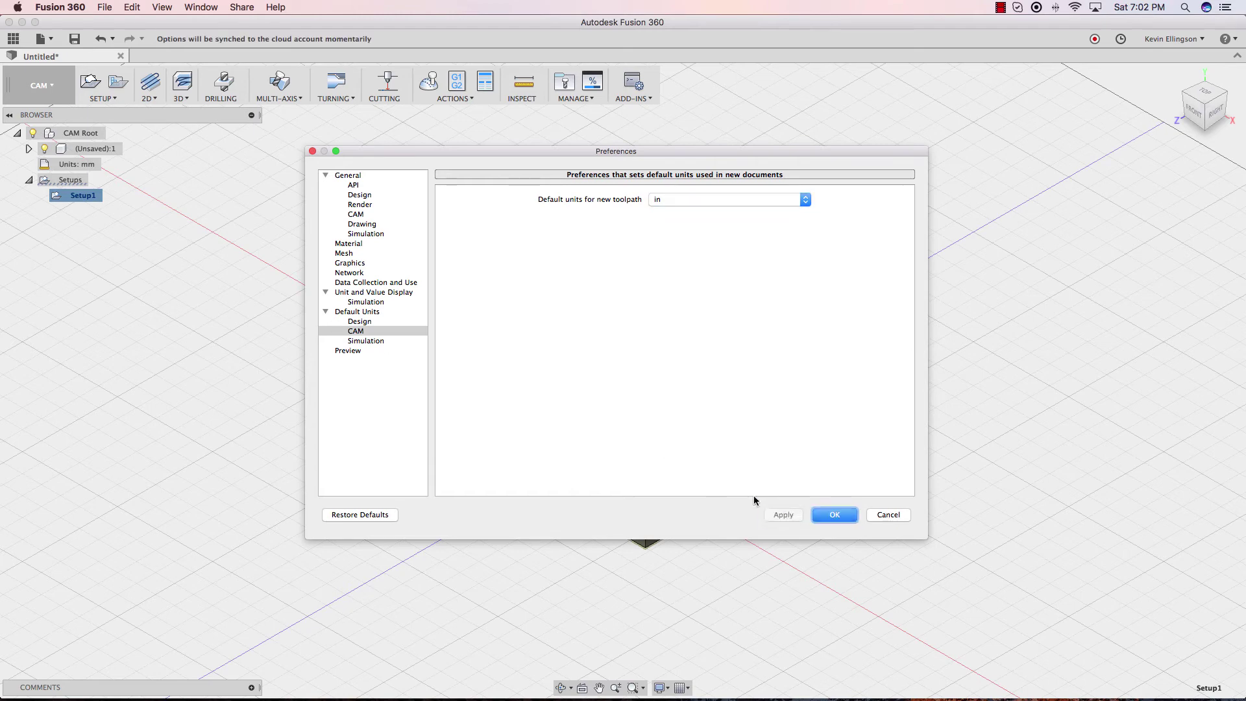
click(356, 351)
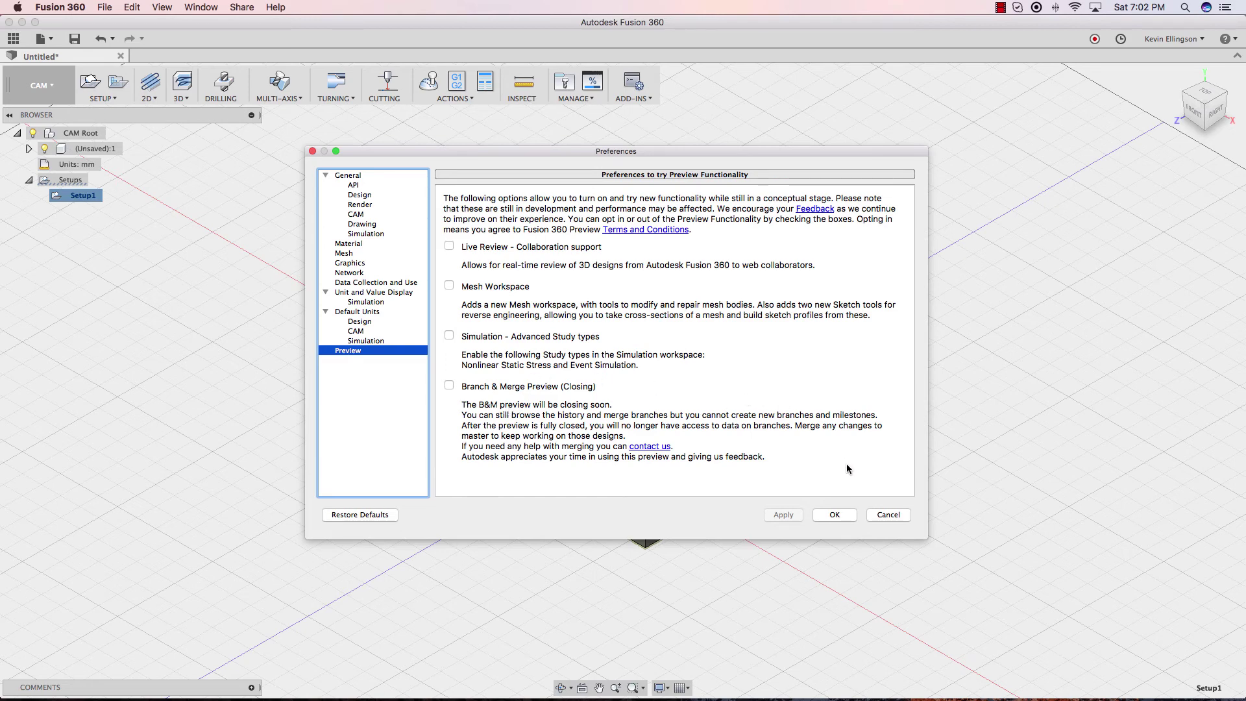
click(841, 515)
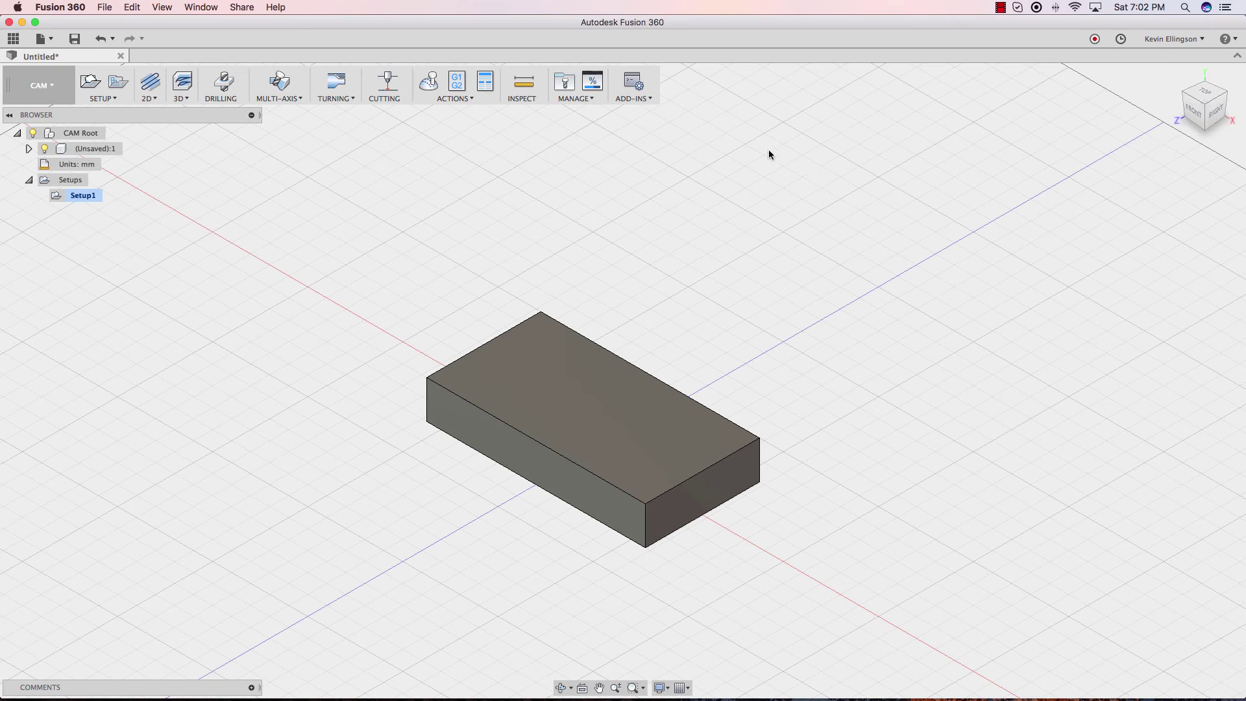
Step: Close the current design without saving and, in the new one, sketch a 5 by 2.5 in center rectangle on the horizontal plane at the origin
click(121, 56)
click(595, 391)
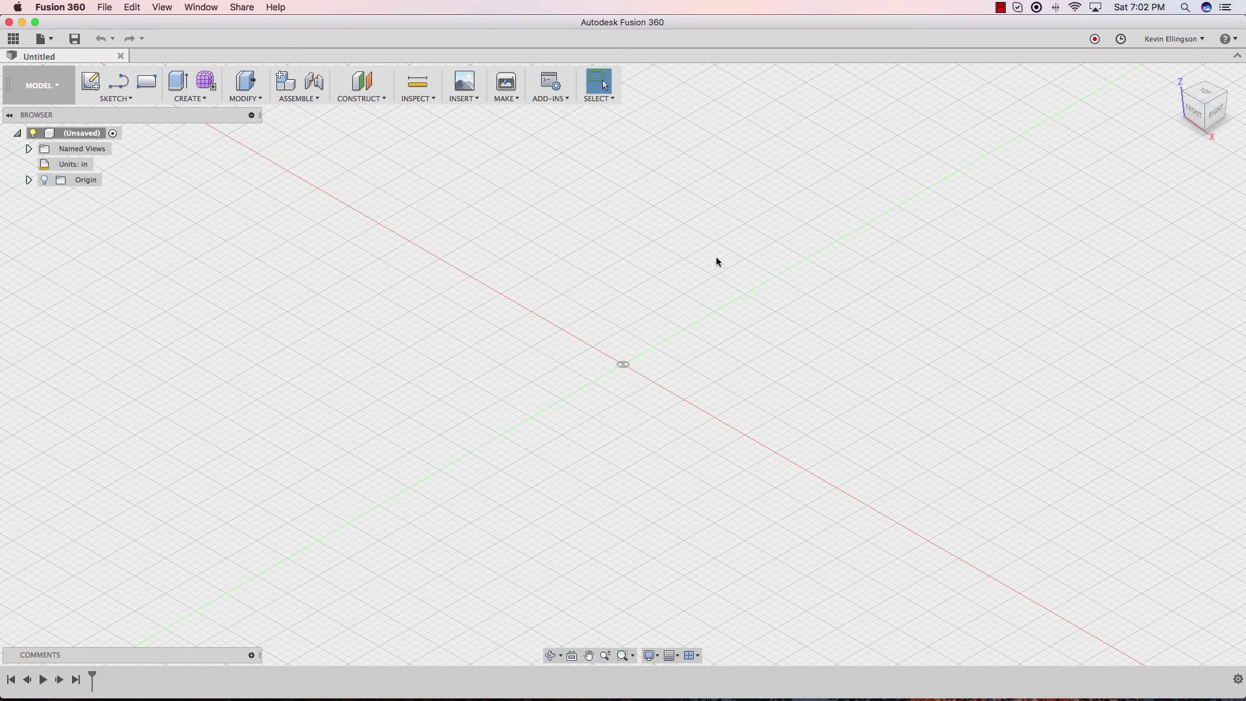
click(130, 103)
mouse_move(130, 139)
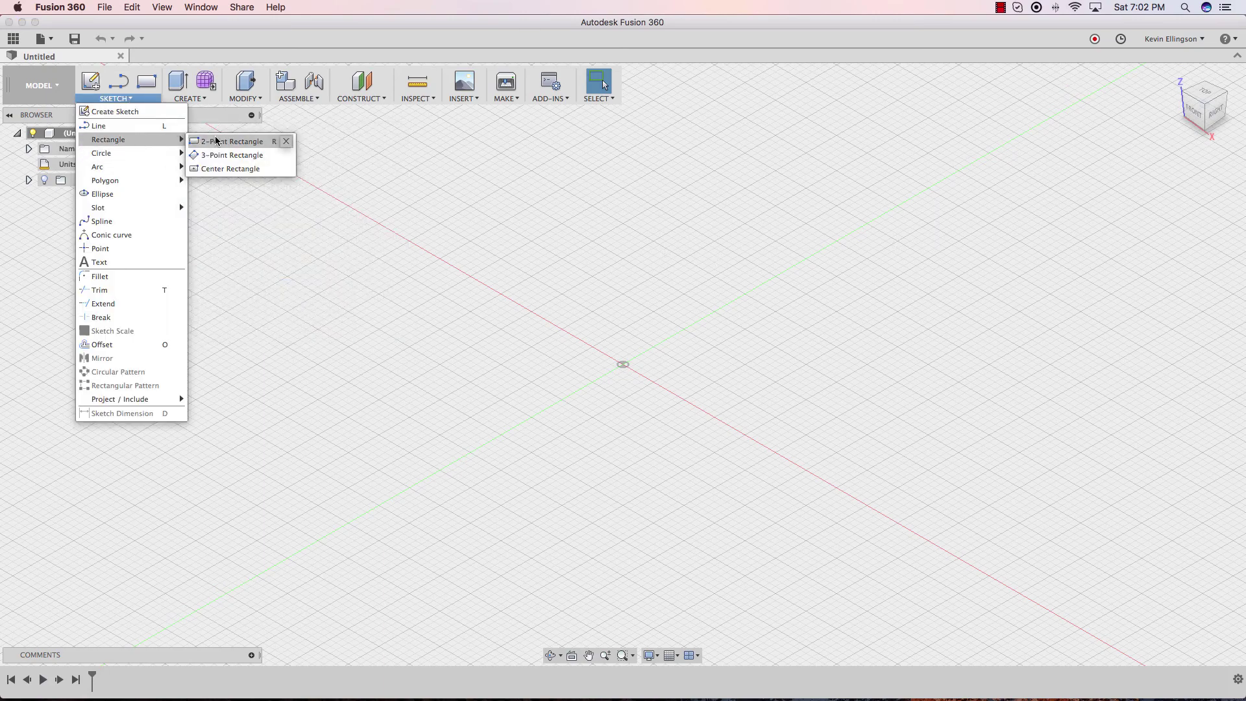
click(237, 168)
click(701, 358)
click(576, 414)
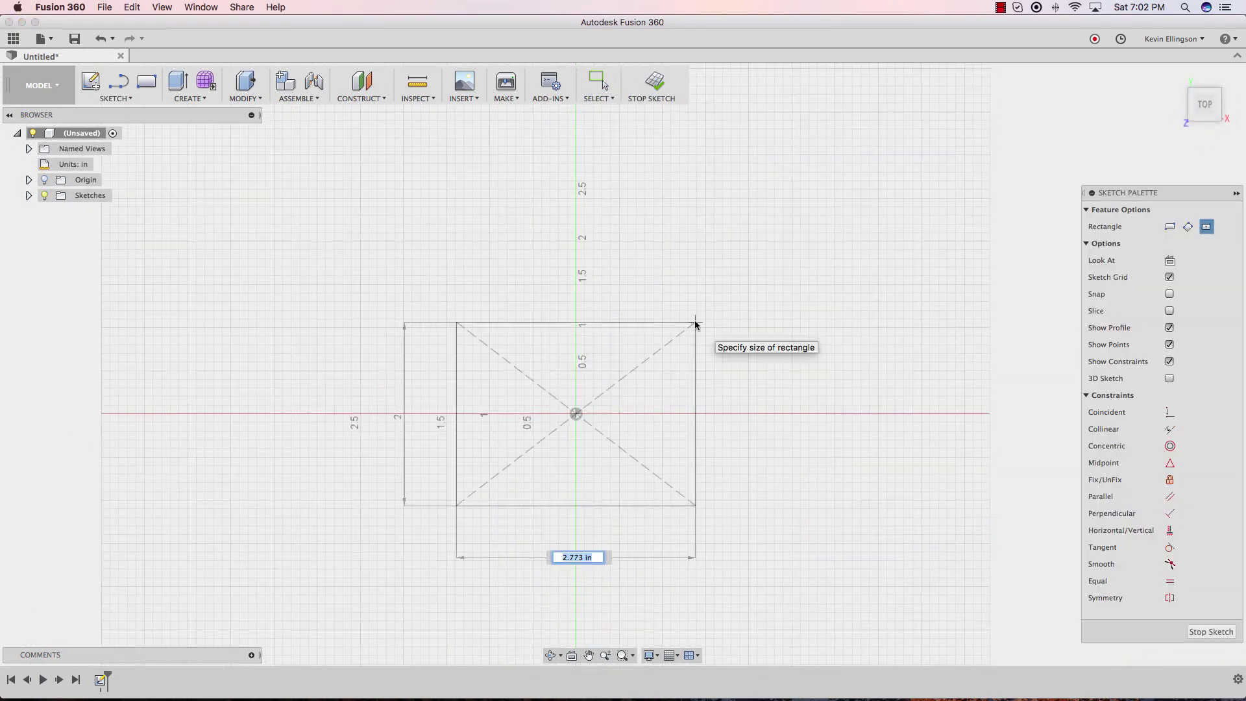
text(5)
key(Tab)
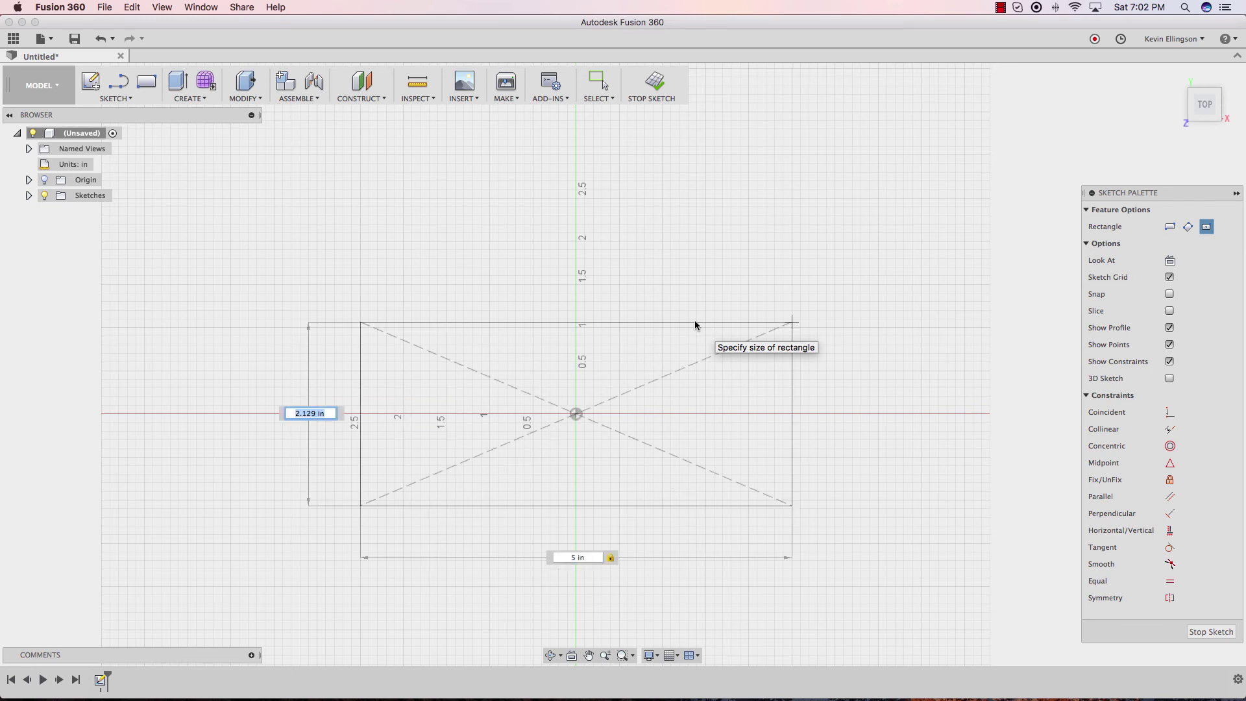
text(2.5)
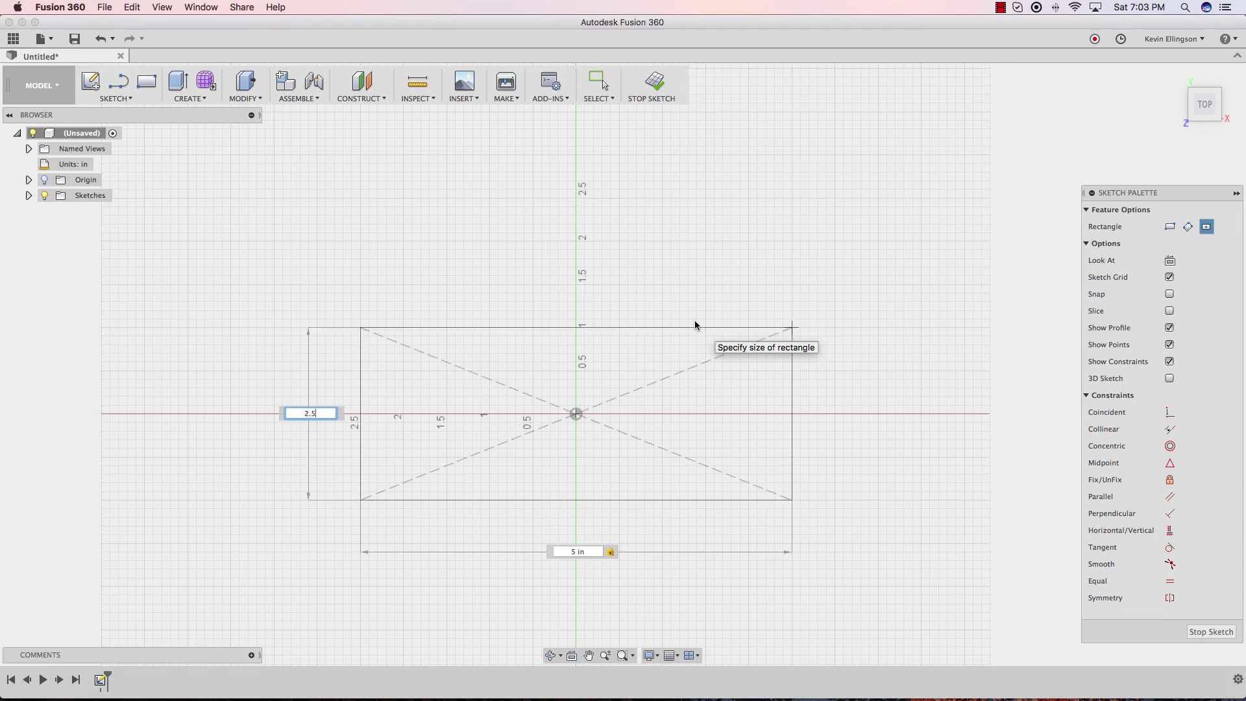
key(Return)
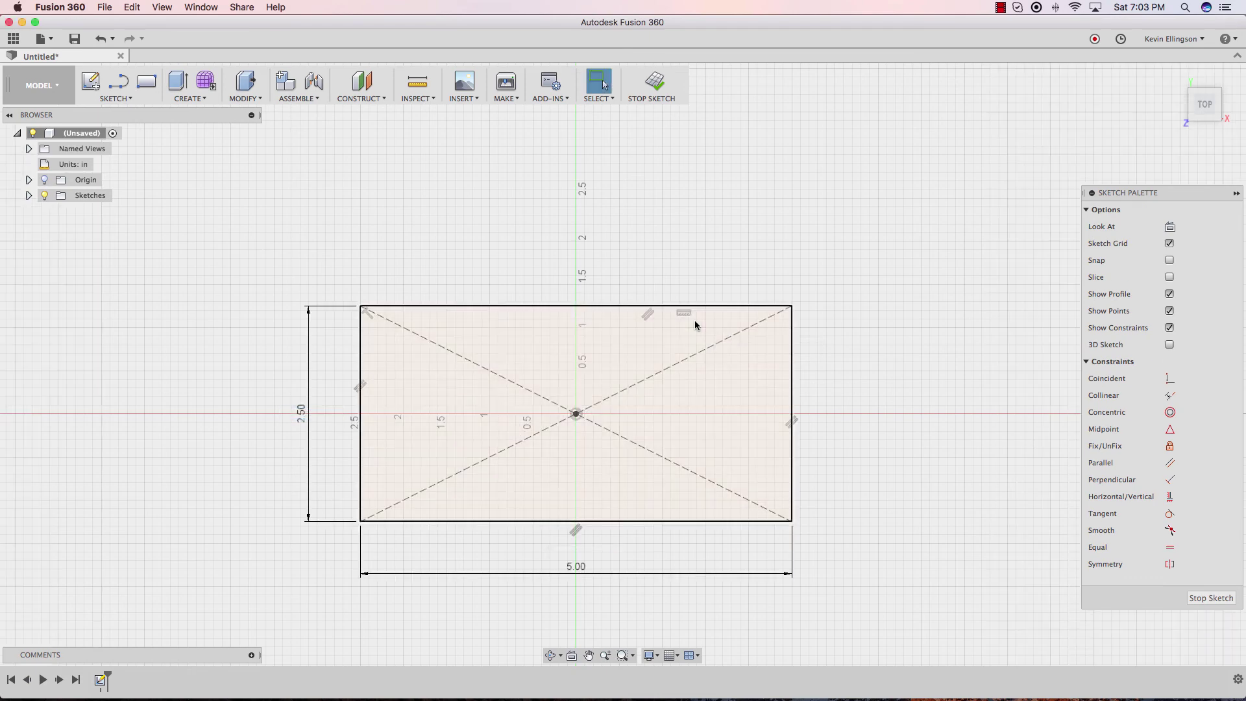
click(652, 83)
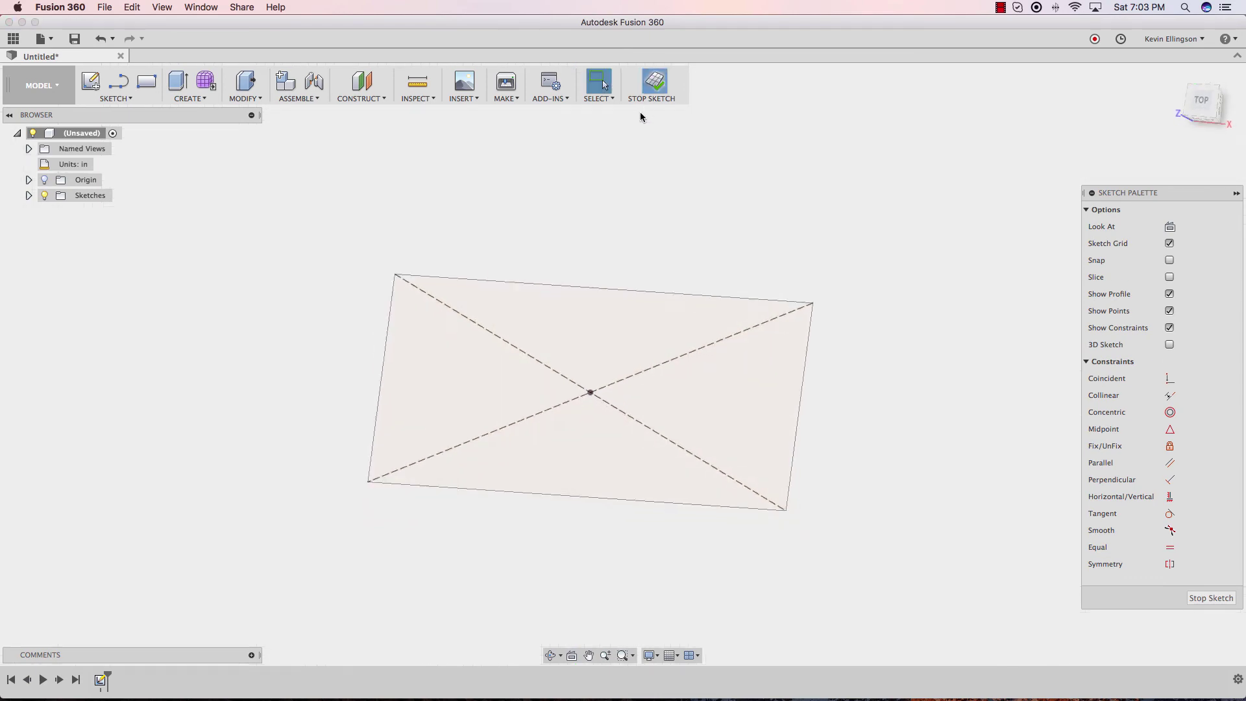
Step: Extrude the rectangle profile 0.5 in upward as a new body
click(178, 80)
click(500, 314)
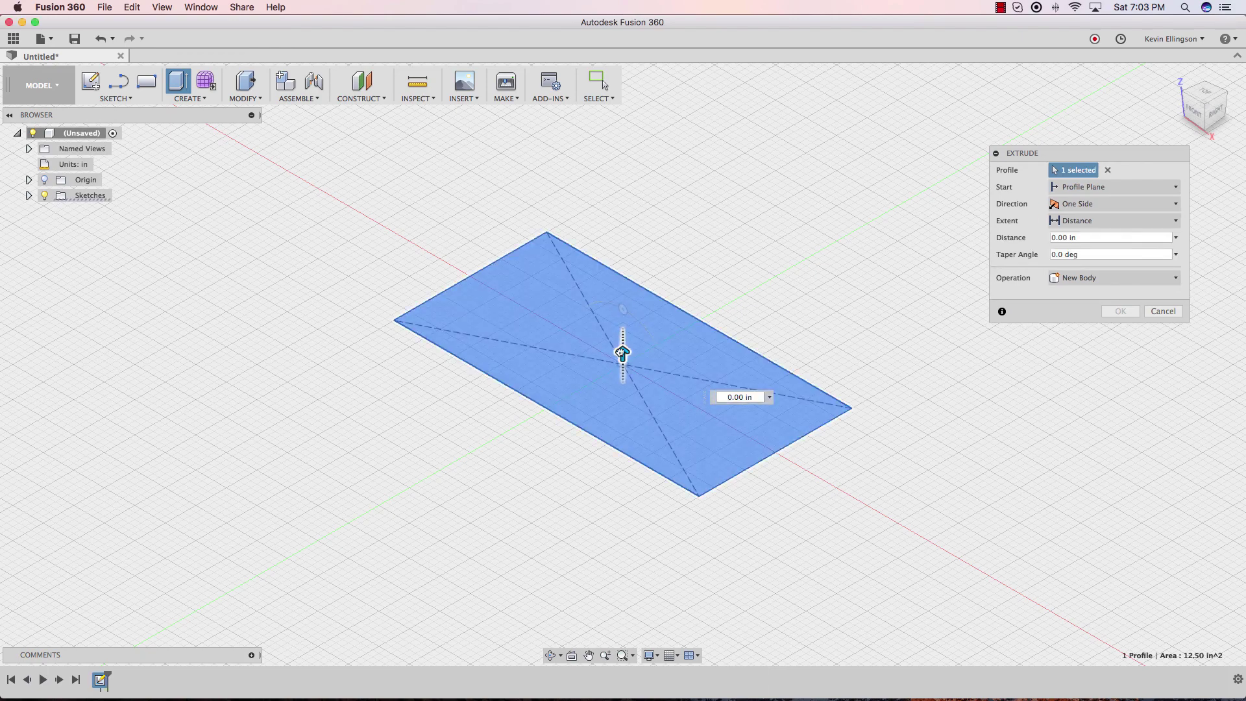
drag(623, 354, 698, 332)
key(BackSpace)
text(.5)
key(Return)
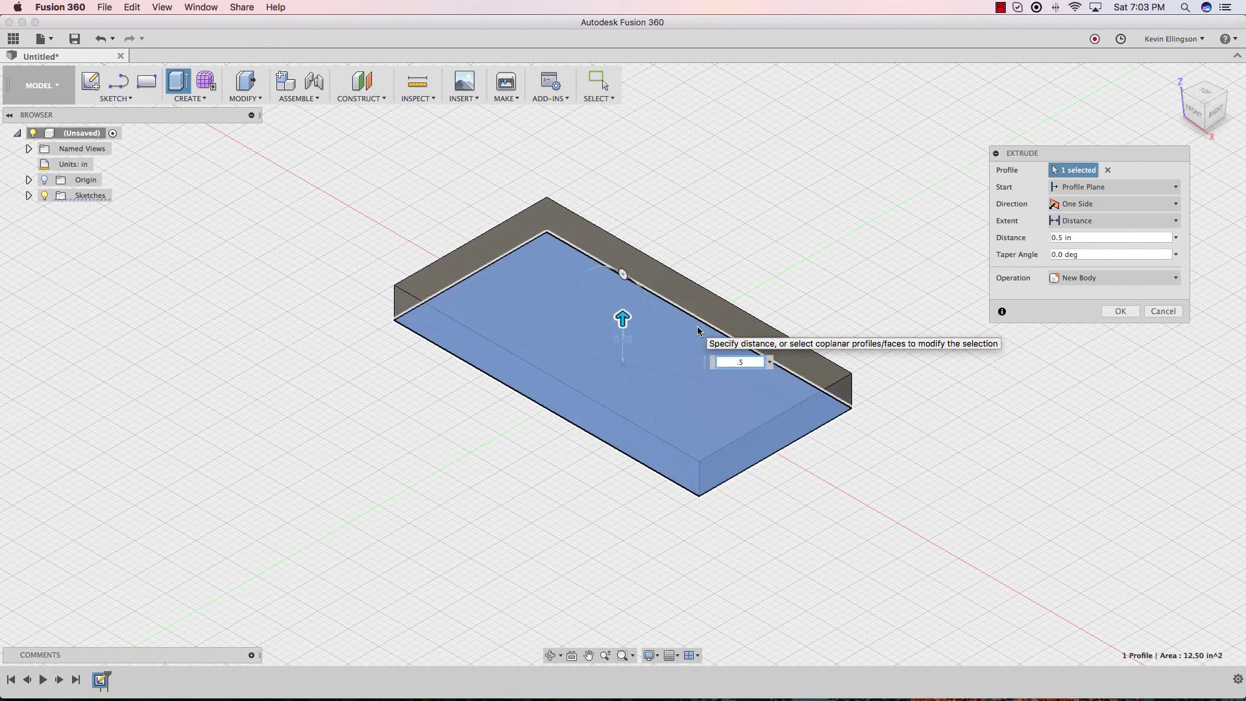
click(1120, 310)
Step: Switch to the CAM workspace and create a milling setup on the block using model orientation and a stock box point origin
click(39, 85)
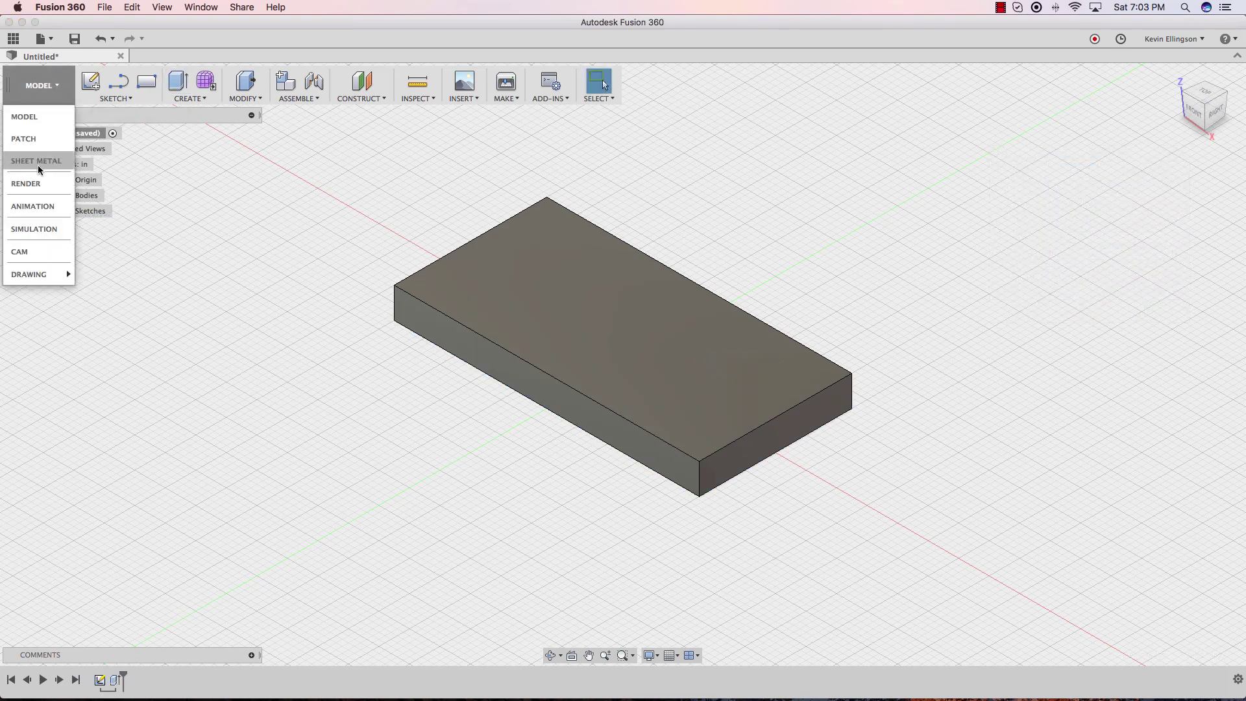
click(20, 252)
click(90, 81)
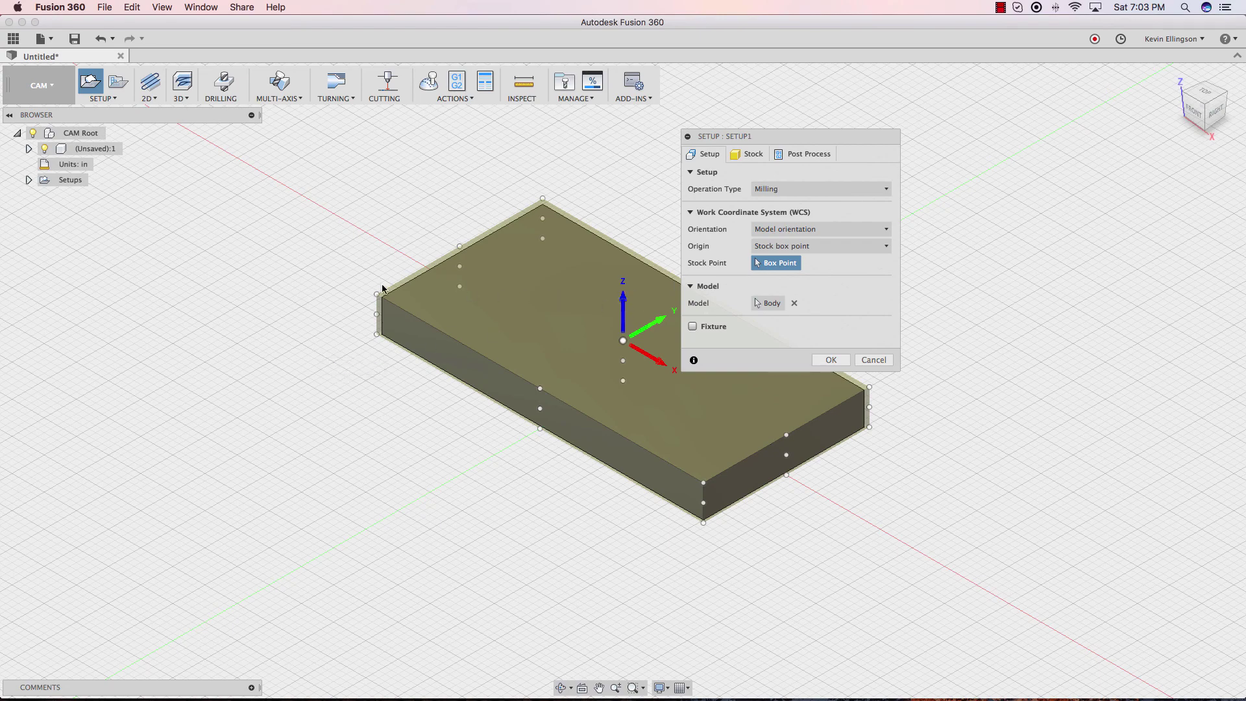
scroll(384, 287, down, 2)
middle_drag(390, 257, 317, 290)
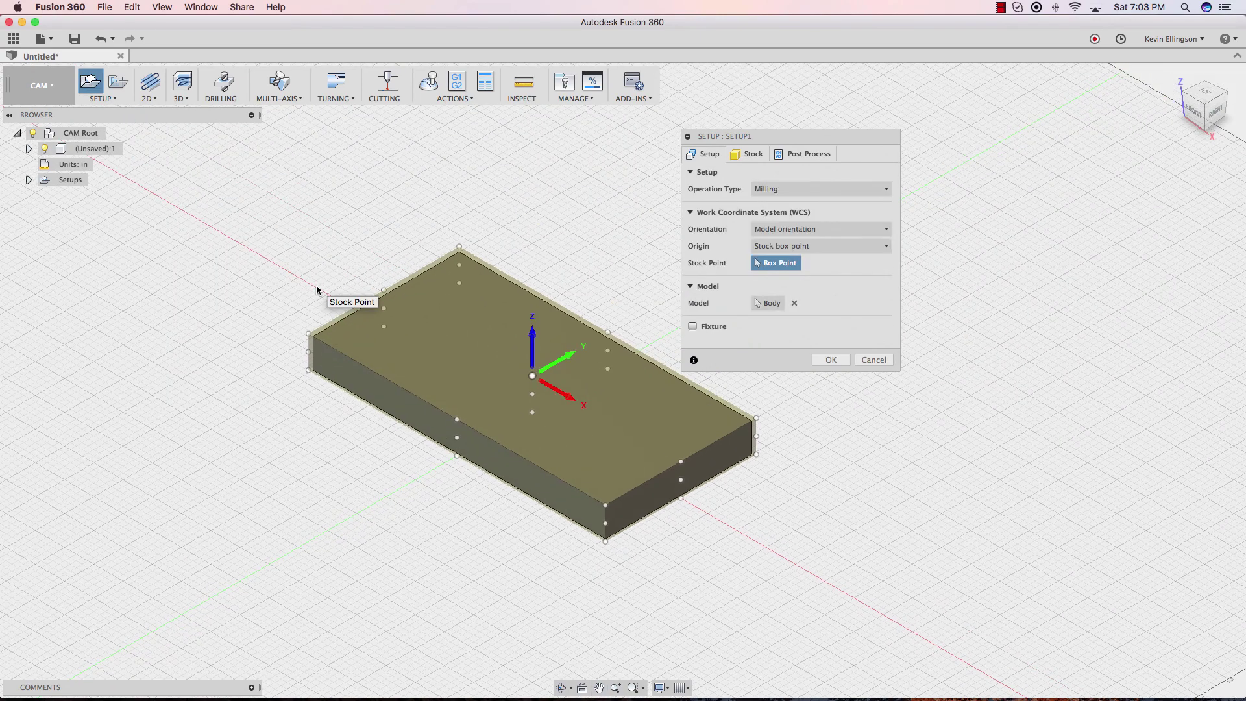
click(831, 362)
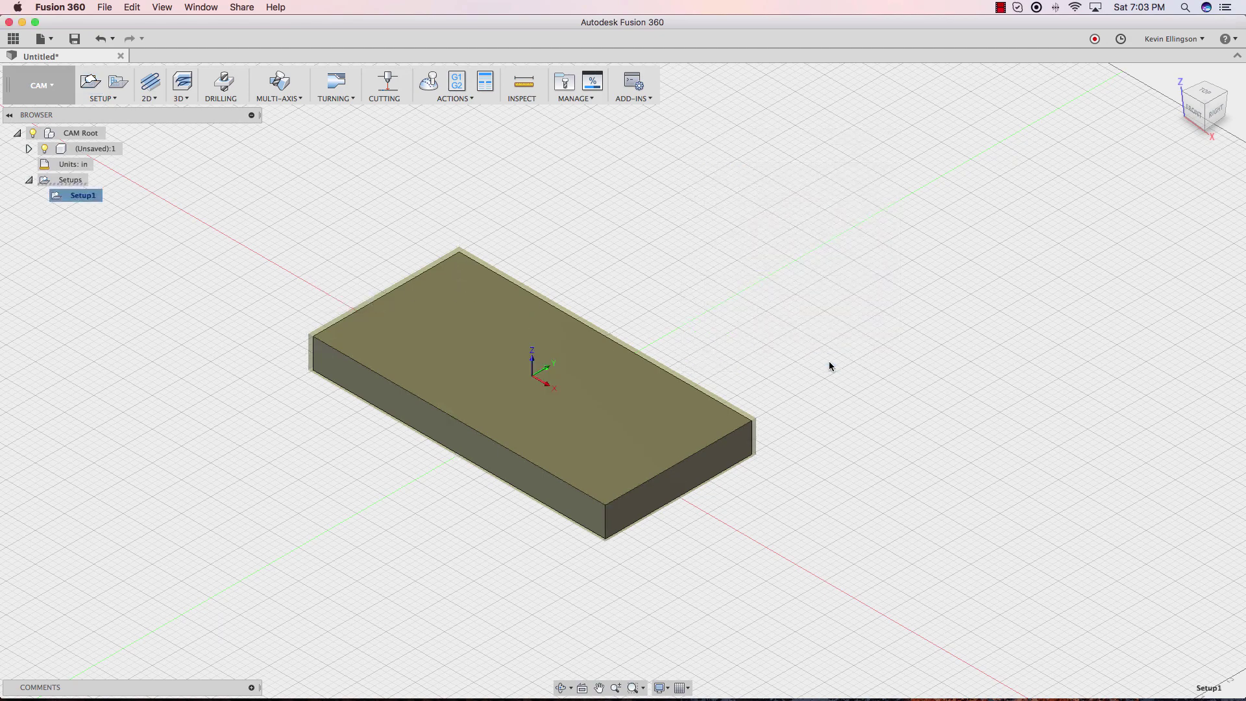